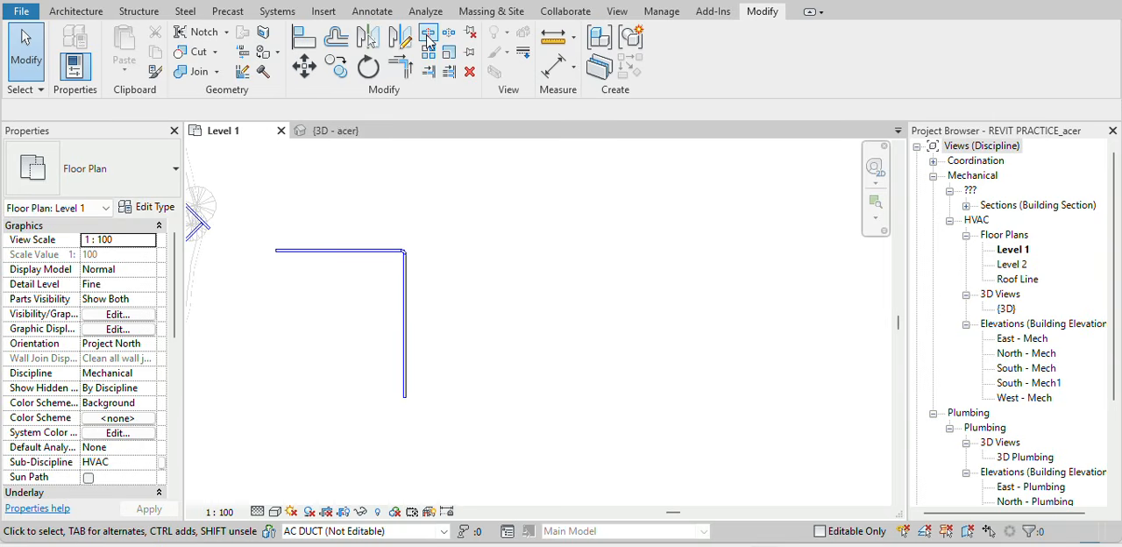
Split the top horizontal supply duct about a third of the way from its left end.
scroll(318, 241, up, 4)
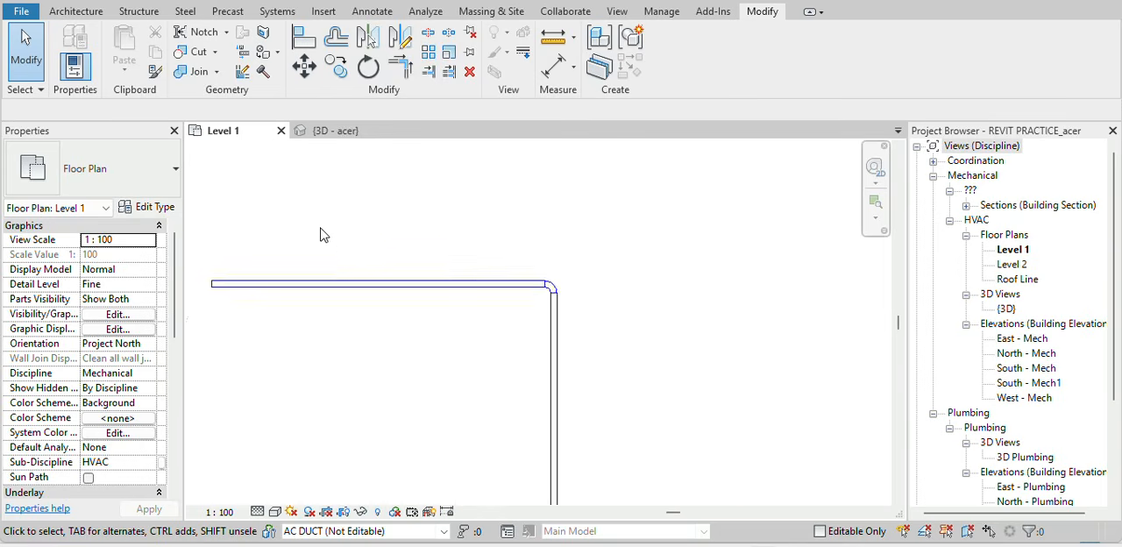
scroll(363, 237, down, 2)
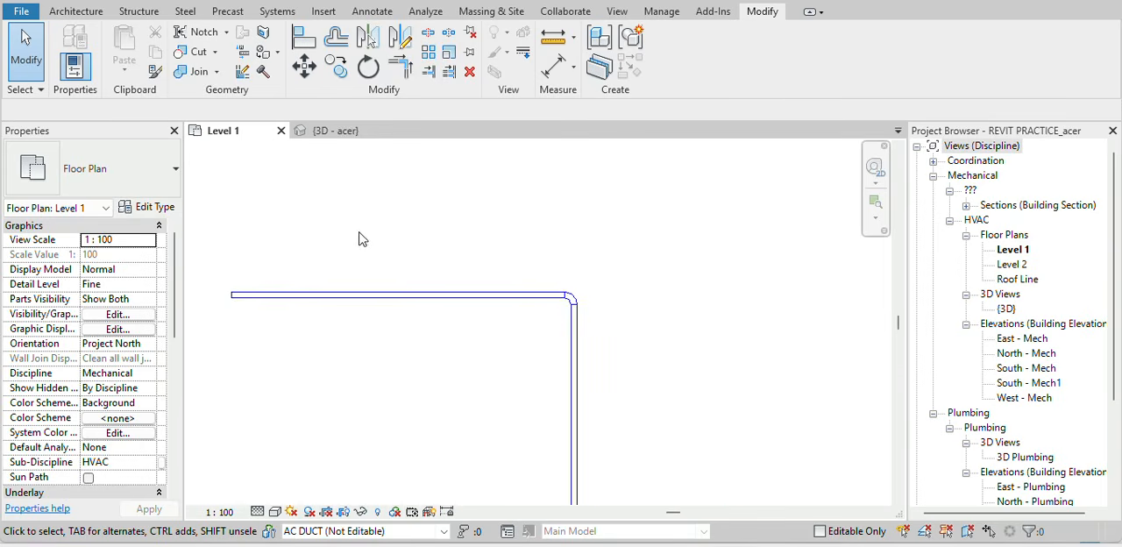
scroll(473, 222, down, 2)
scroll(456, 229, up, 2)
middle_drag(453, 225, 398, 274)
key(l)
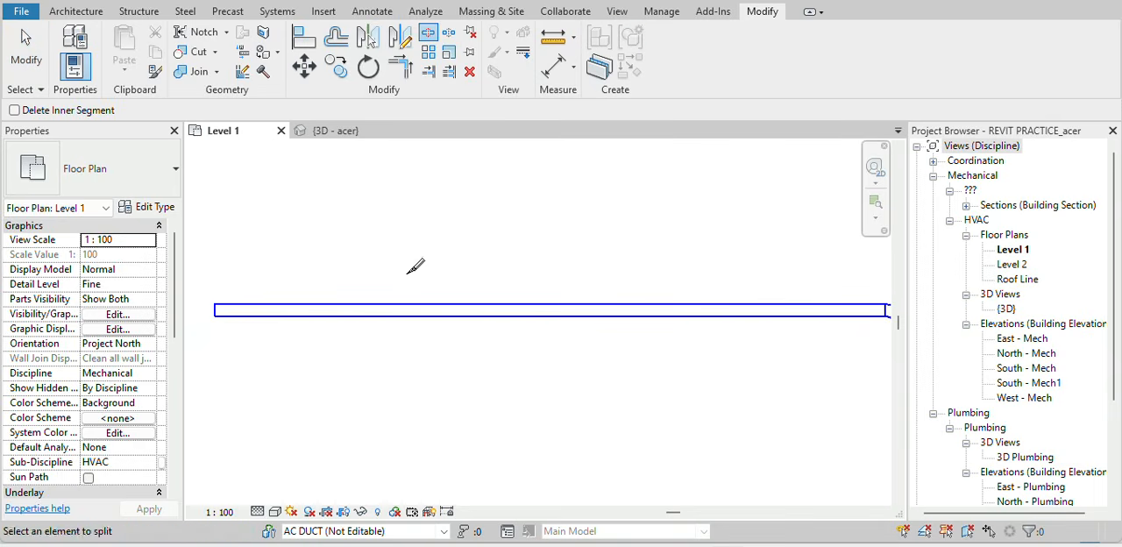
click(418, 305)
scroll(418, 309, up, 2)
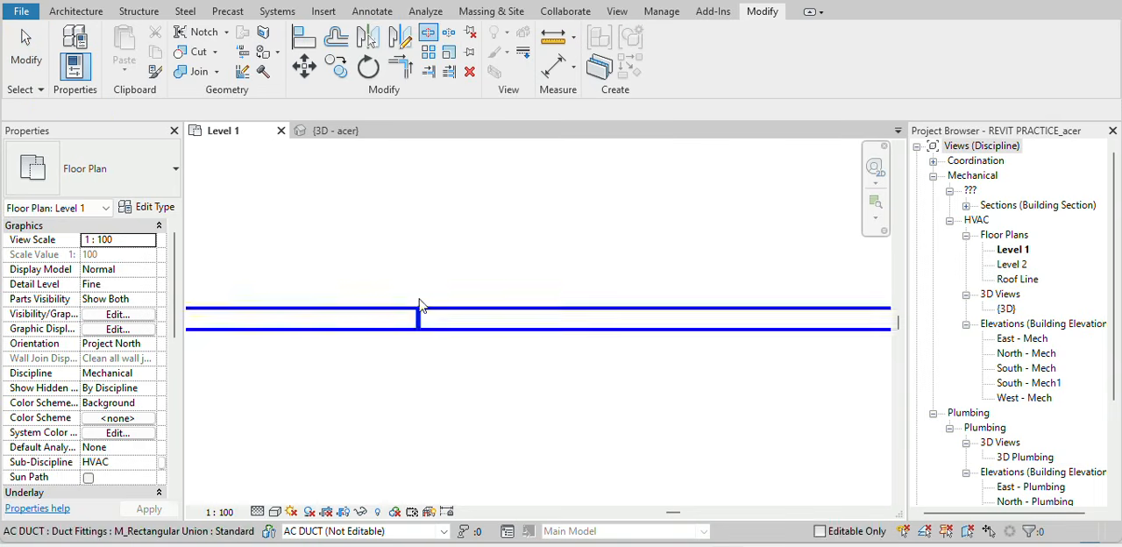
key(Escape)
Inspect the two horizontal duct segments on either side of the split.
click(368, 322)
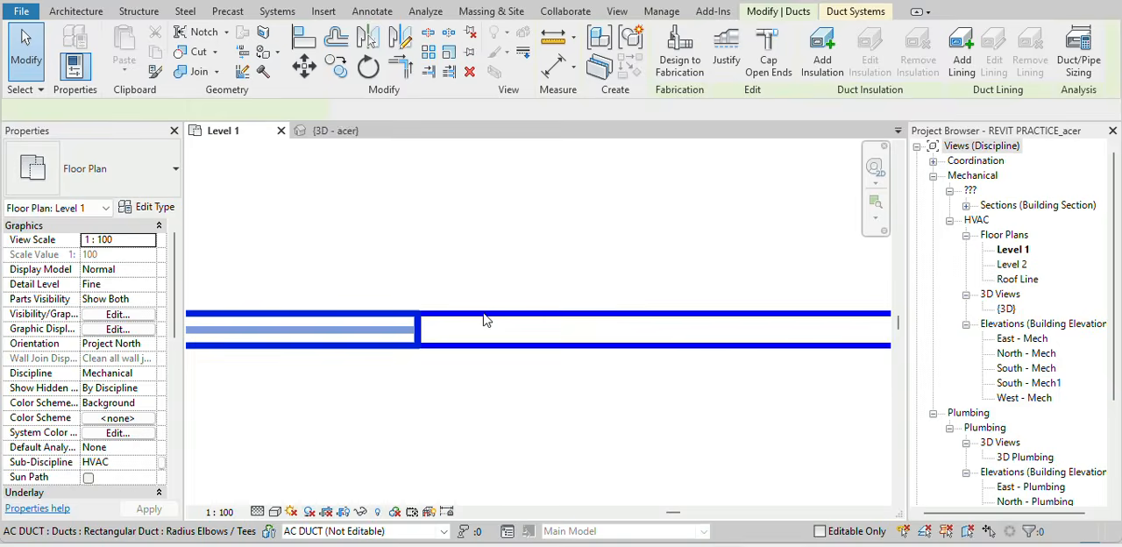
key(Escape)
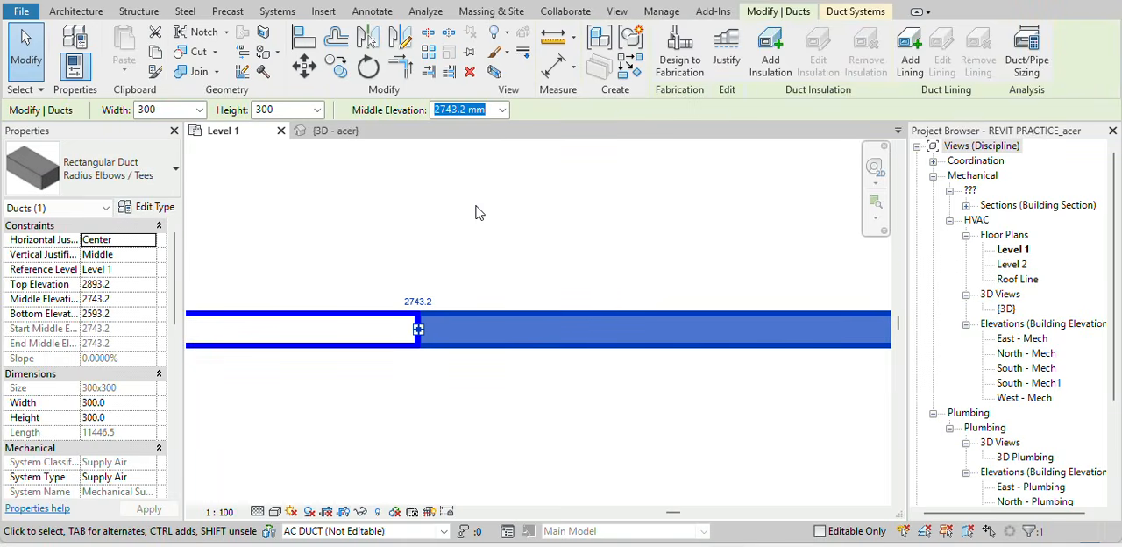
click(433, 213)
scroll(433, 212, down, 5)
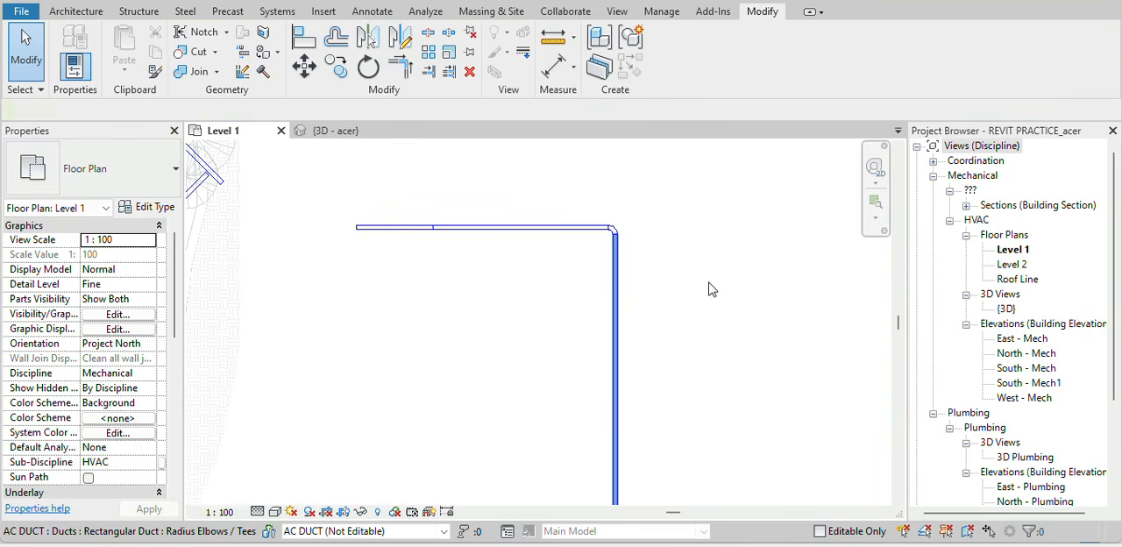
scroll(711, 290, down, 3)
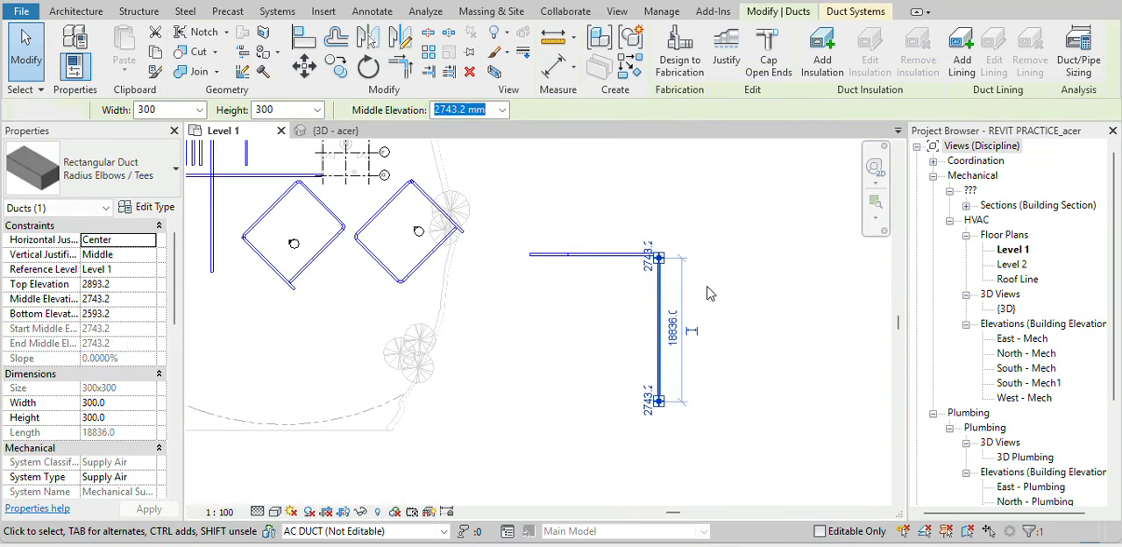
Split the vertical duct below the elbow partway down its length.
click(709, 294)
key(l)
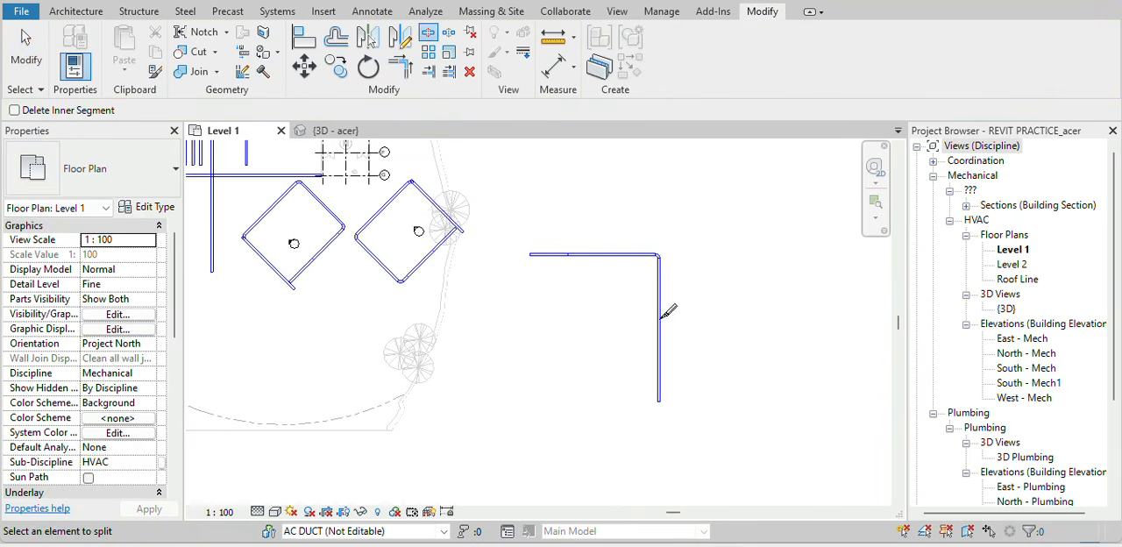
scroll(671, 308, up, 3)
scroll(672, 305, up, 3)
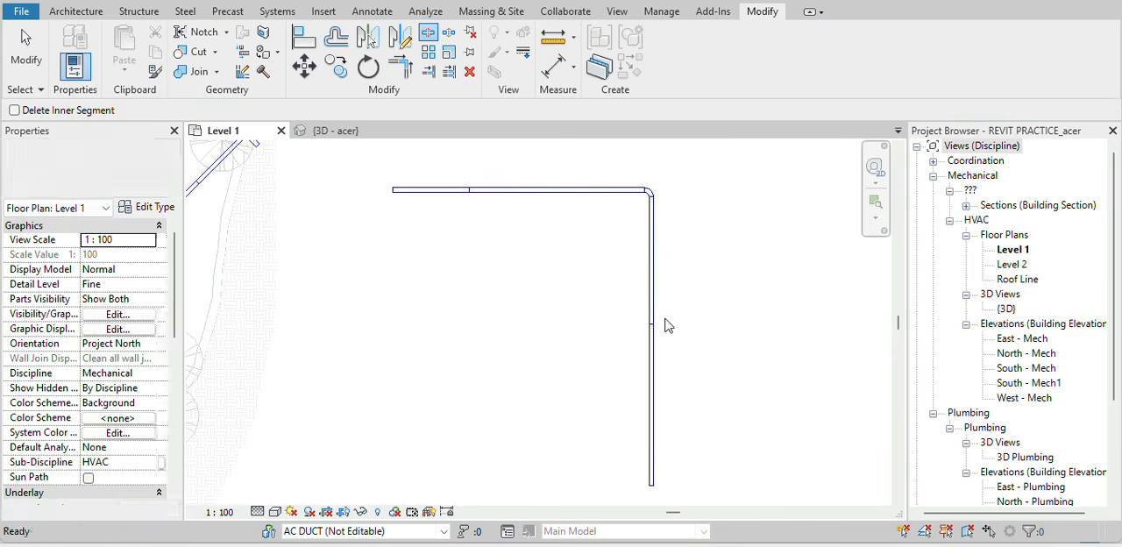
key(Escape)
click(642, 365)
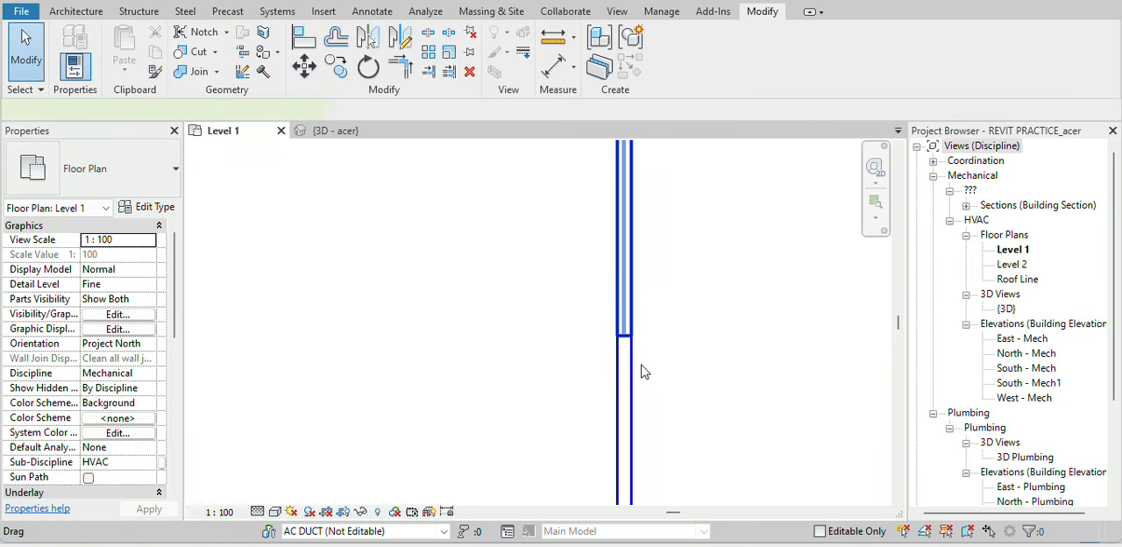
Select the union fitting at the horizontal duct's split and try to delete it.
click(537, 308)
scroll(537, 309, down, 2)
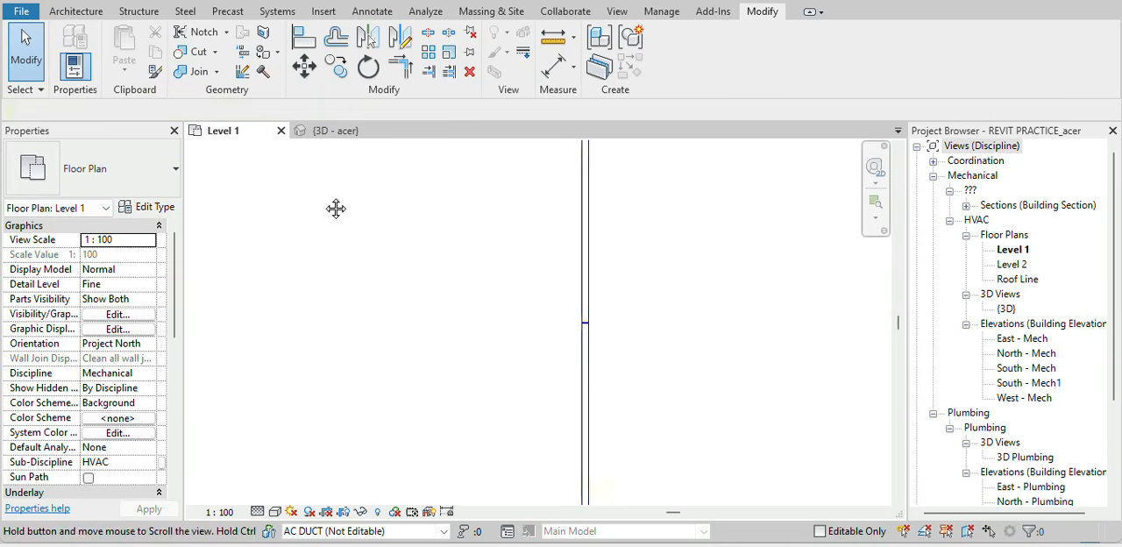
middle_drag(336, 207, 394, 403)
scroll(399, 399, up, 4)
scroll(398, 402, up, 2)
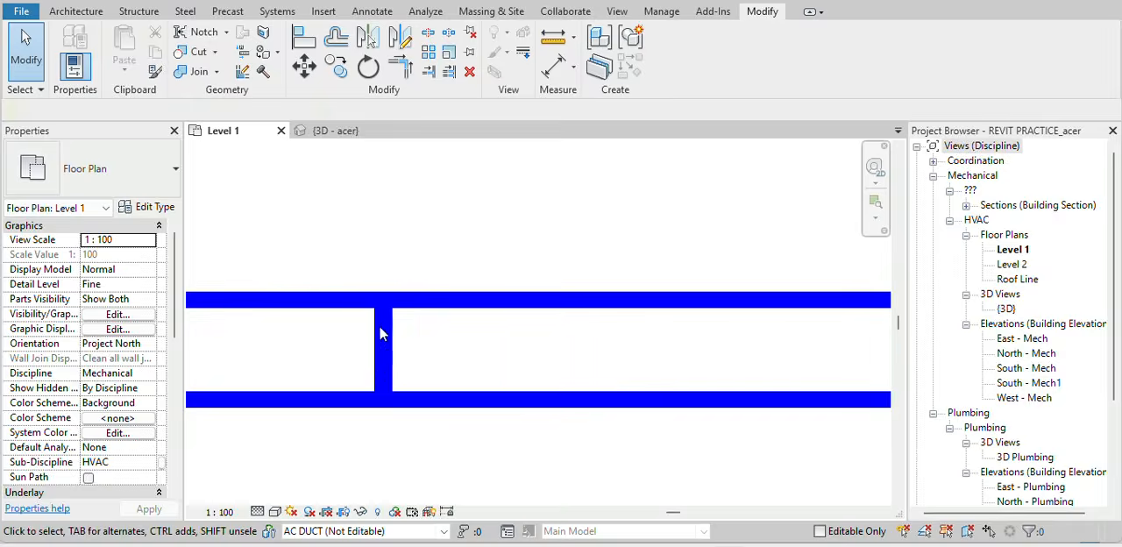
scroll(379, 325, up, 4)
scroll(350, 188, down, 4)
drag(324, 159, 438, 351)
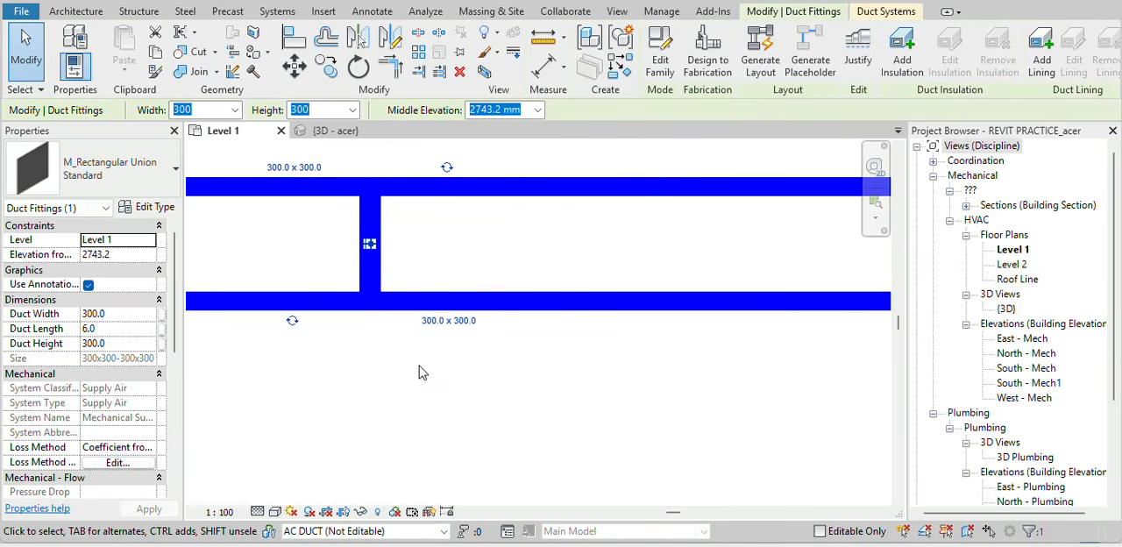
key(d)
key(e)
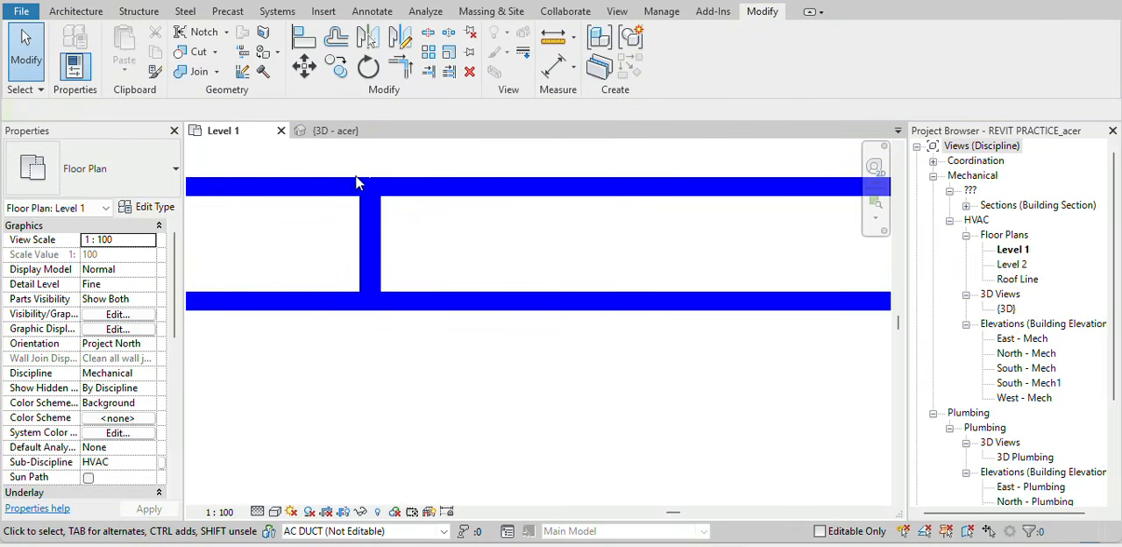
Review the split horizontal duct and its union fitting.
scroll(394, 276, down, 1)
scroll(395, 276, down, 2)
drag(336, 194, 548, 451)
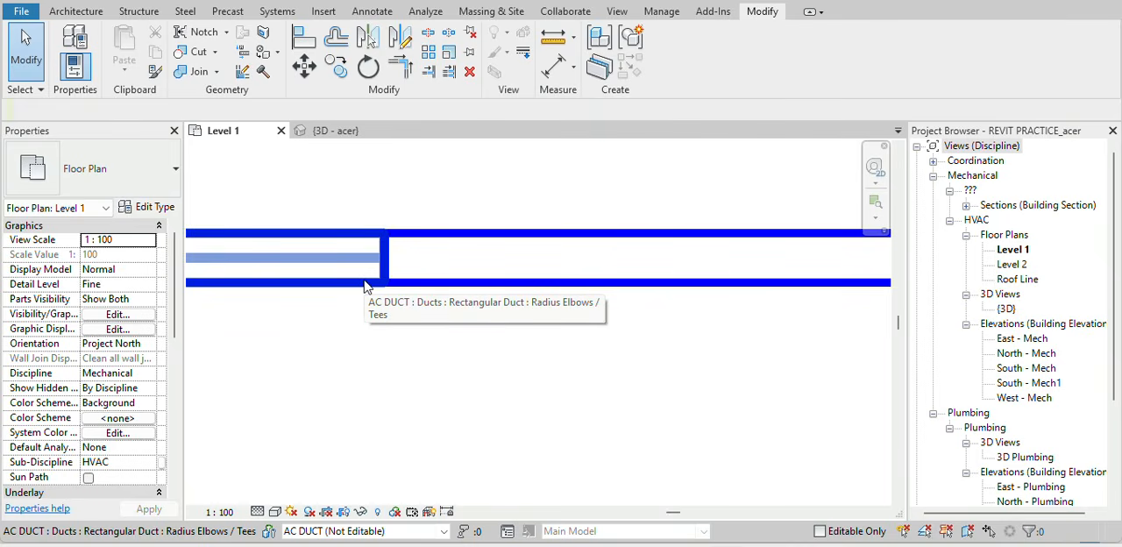
scroll(367, 287, down, 3)
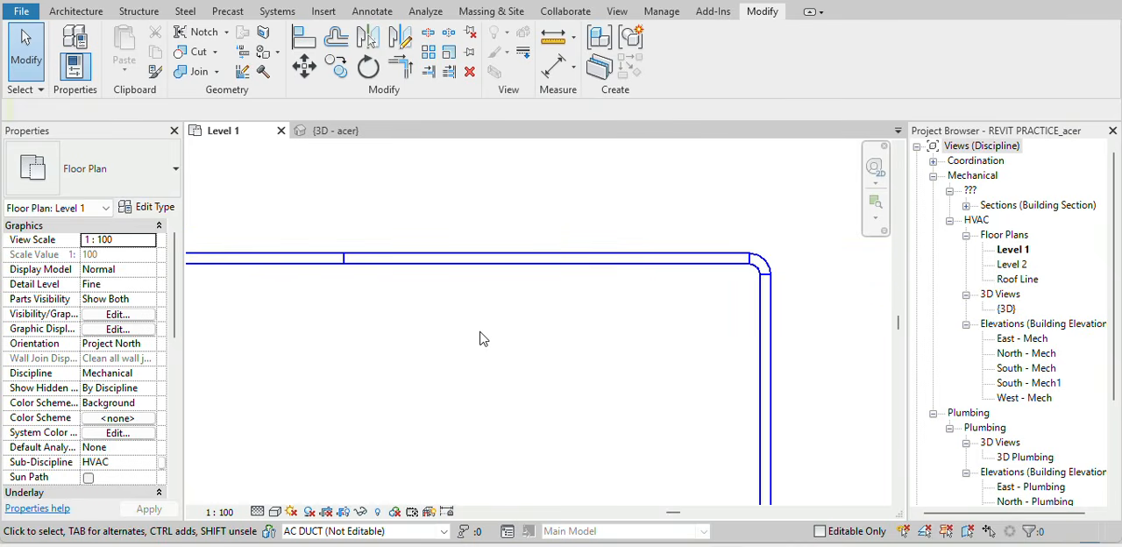
scroll(339, 275, up, 4)
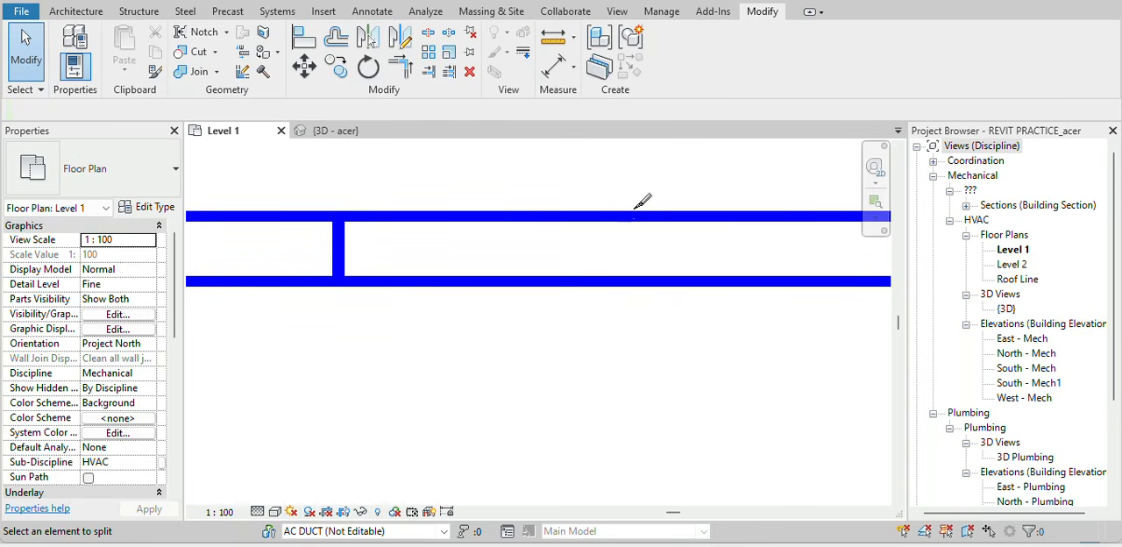
scroll(478, 386, down, 2)
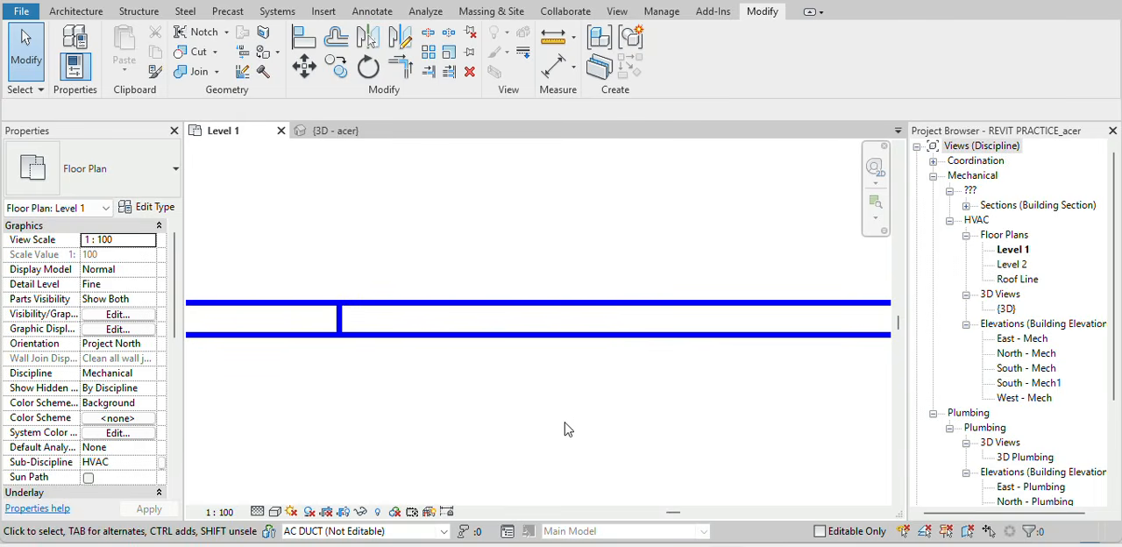
click(449, 32)
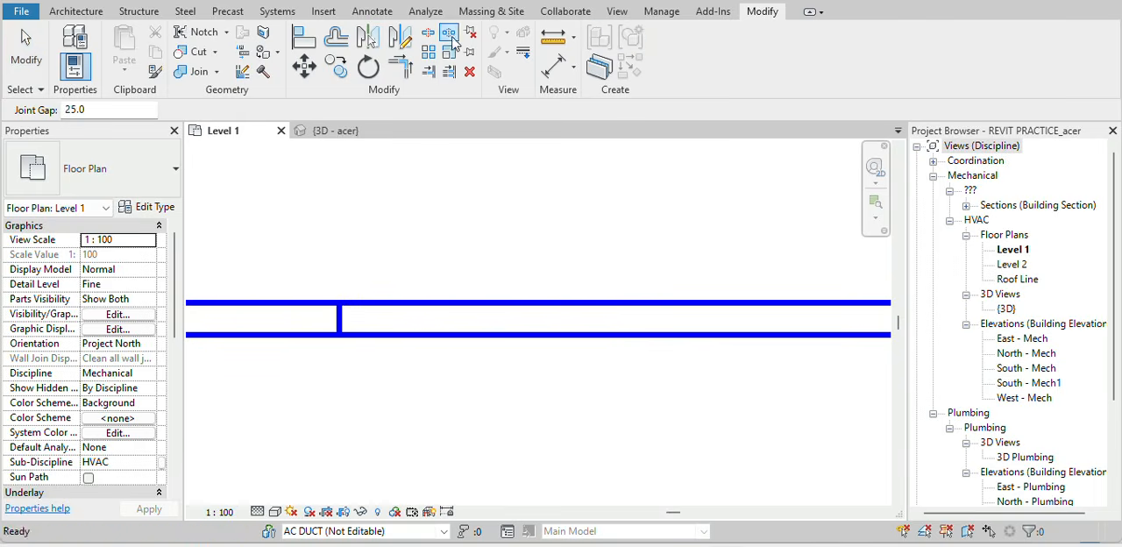
key(Escape)
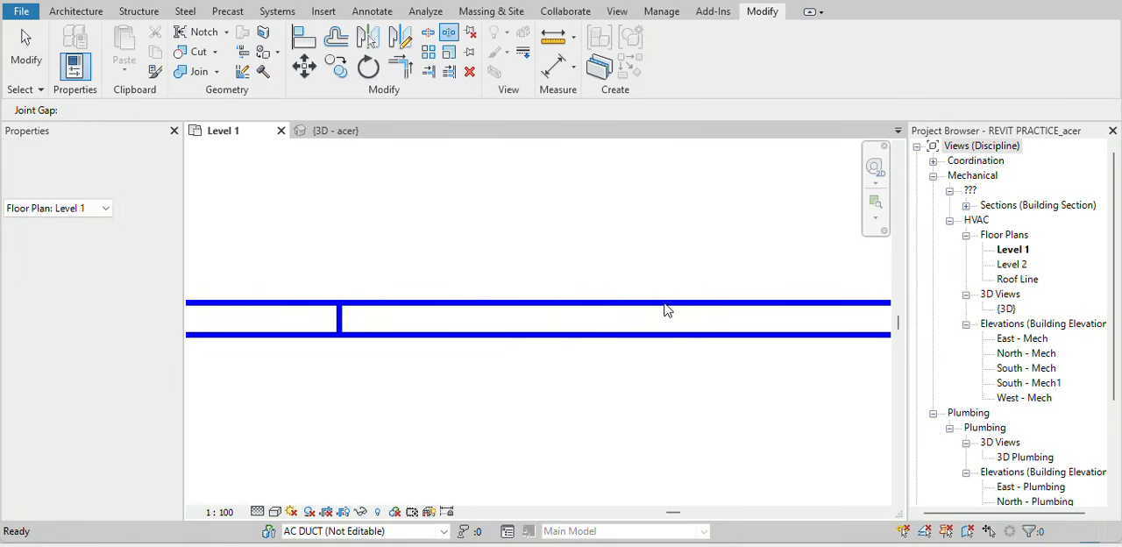
key(s)
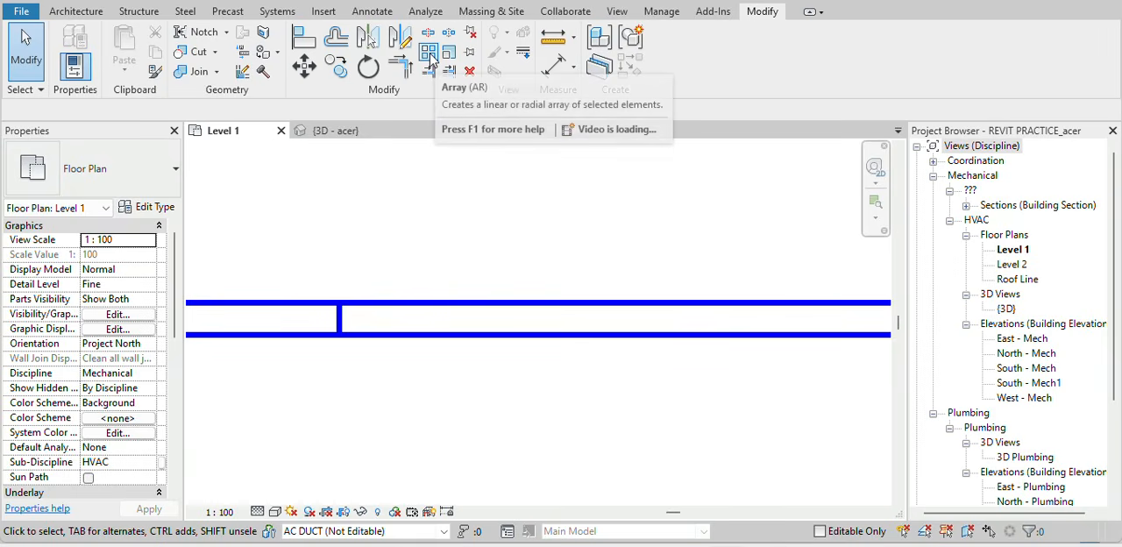
Select the elbow with its adjoining duct segments and start a linear array from the horizontal segment's split end.
scroll(468, 195, down, 5)
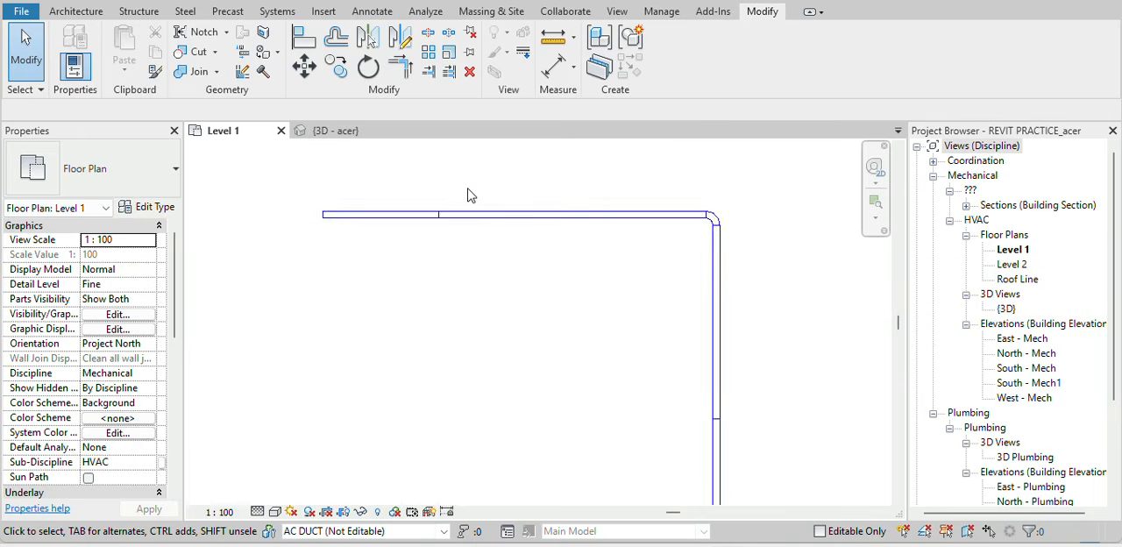
scroll(467, 188, down, 2)
scroll(476, 182, up, 2)
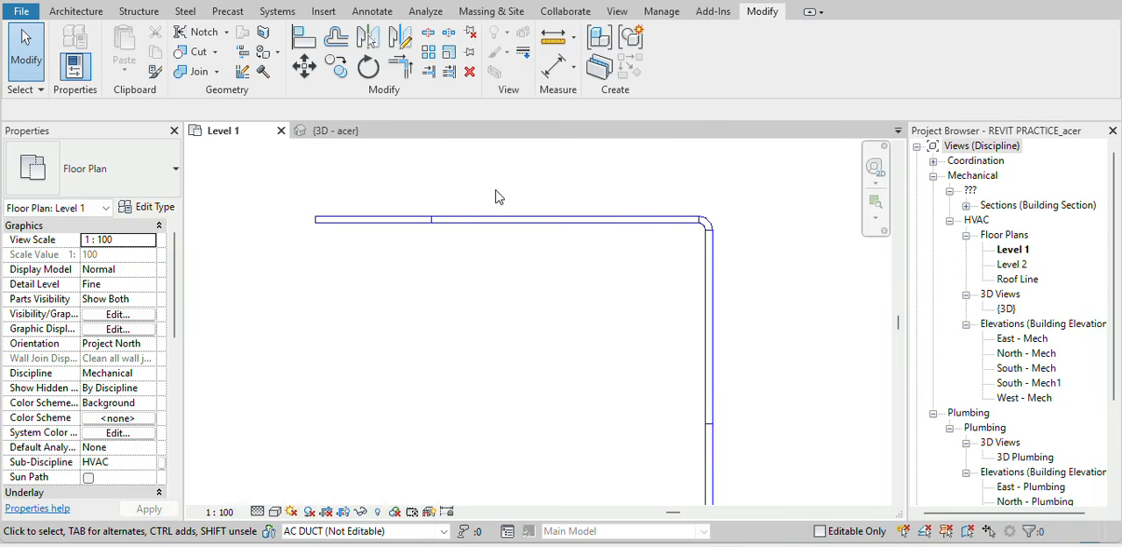
drag(725, 195, 659, 256)
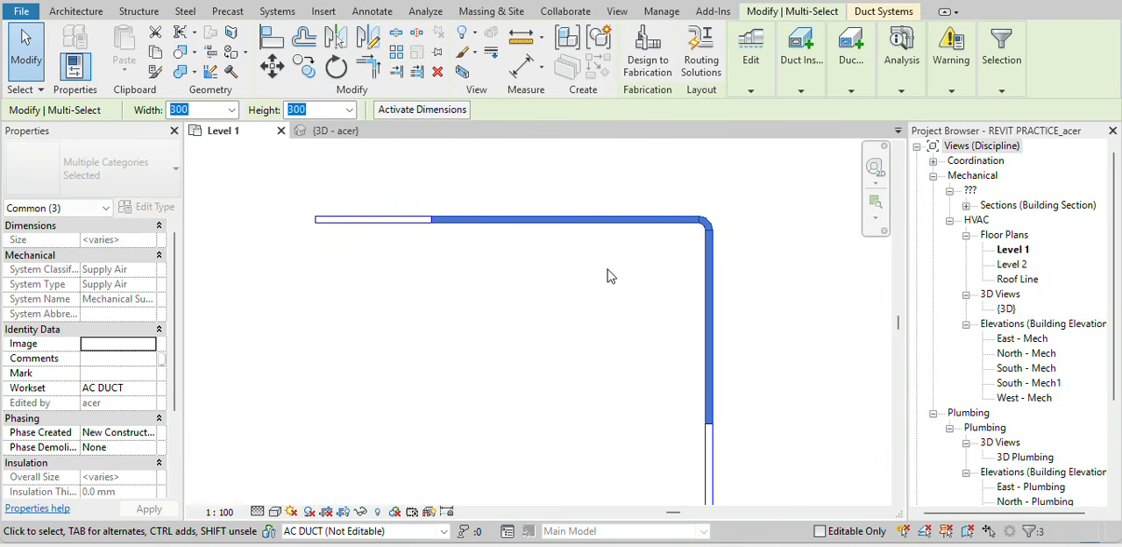
key(a)
key(r)
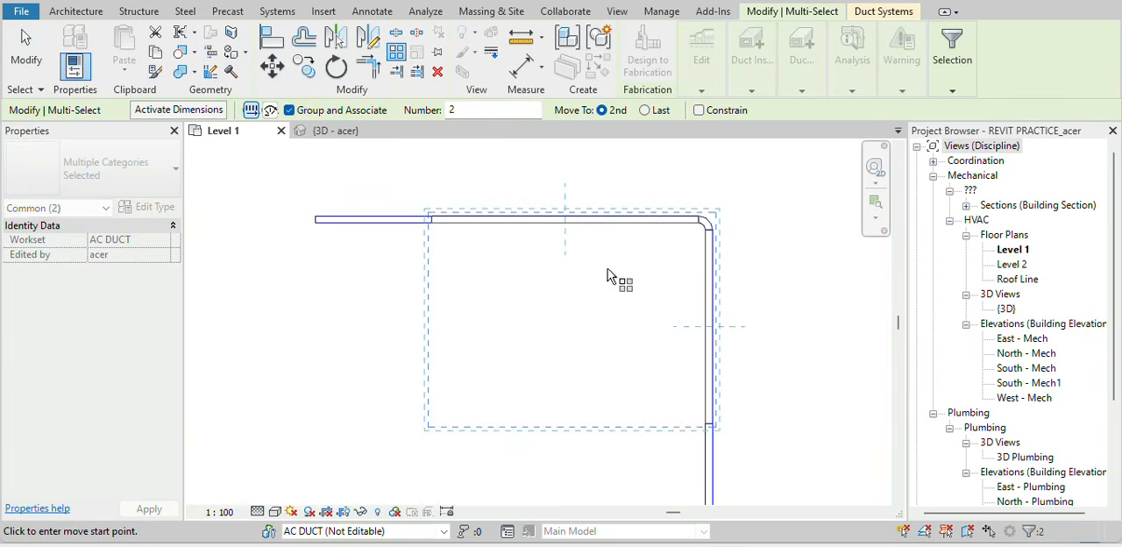
scroll(371, 243, up, 4)
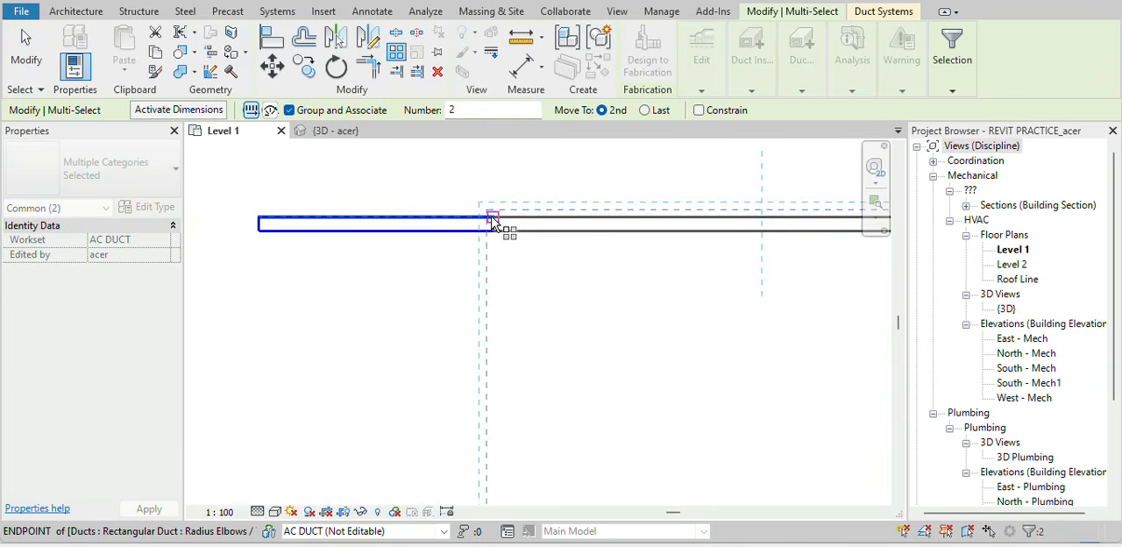
click(493, 219)
scroll(538, 233, down, 3)
middle_drag(638, 333, 406, 264)
scroll(554, 273, down, 2)
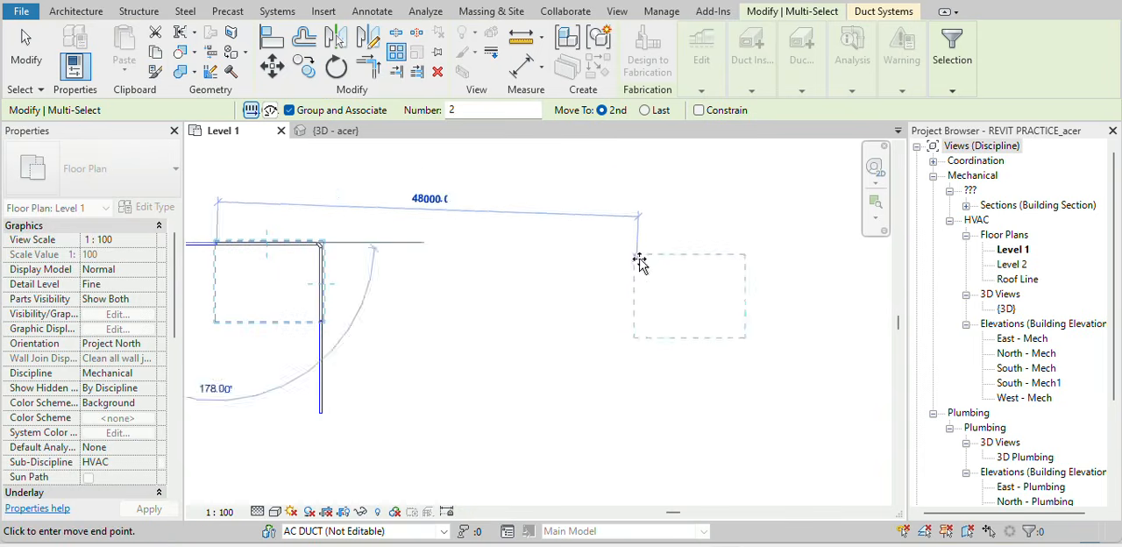
Array the selection to 40 copies spaced 34000 mm apart horizontally.
double_click(467, 109)
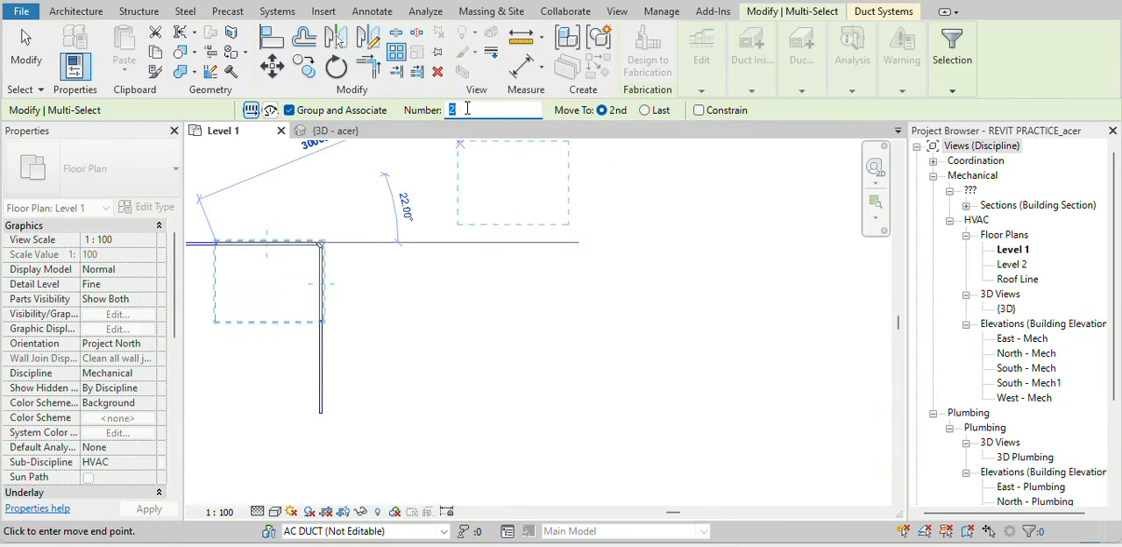
text(40)
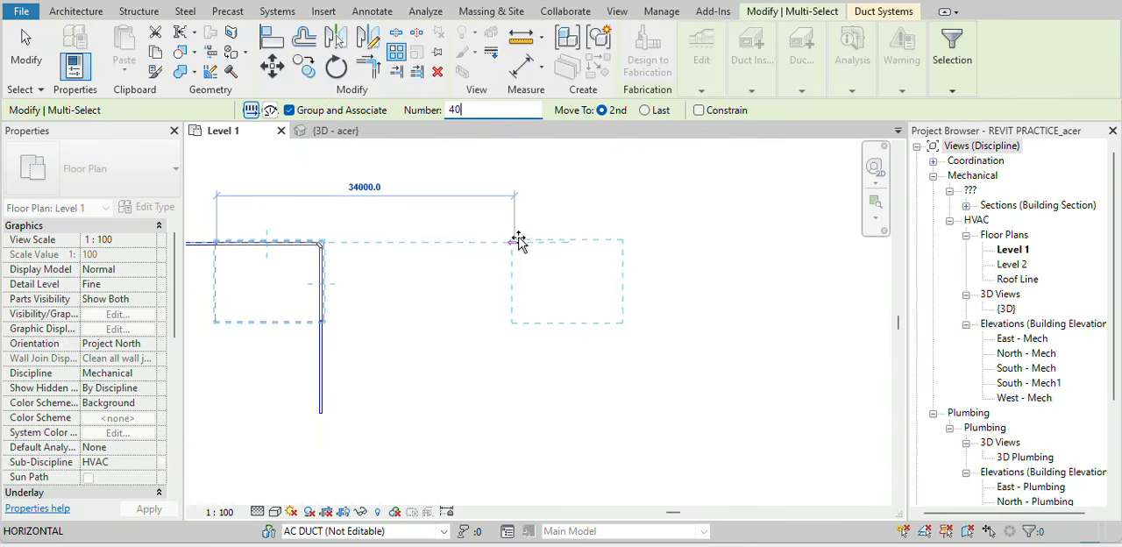
click(514, 242)
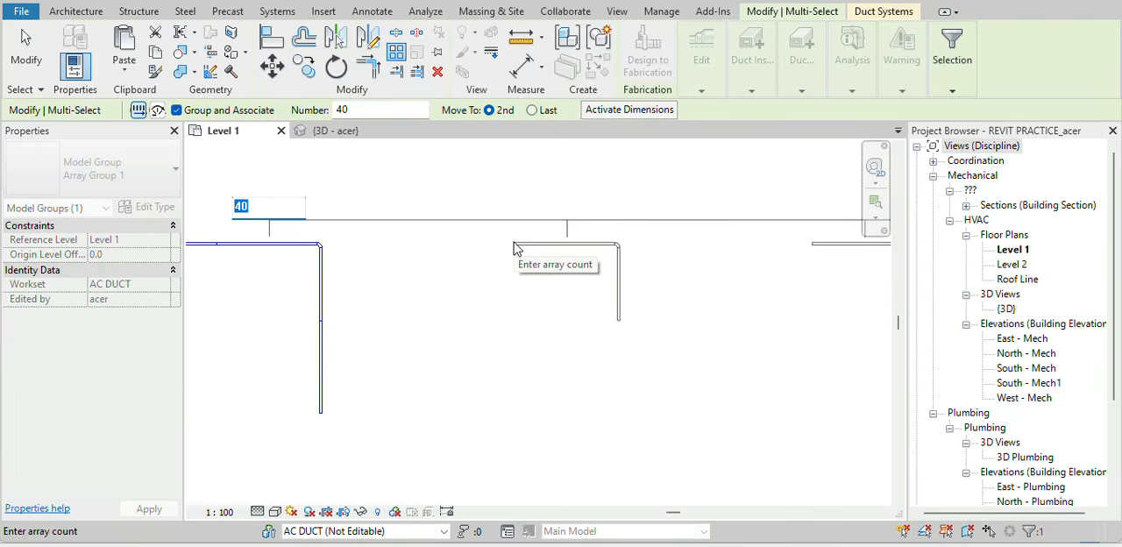
scroll(491, 260, down, 4)
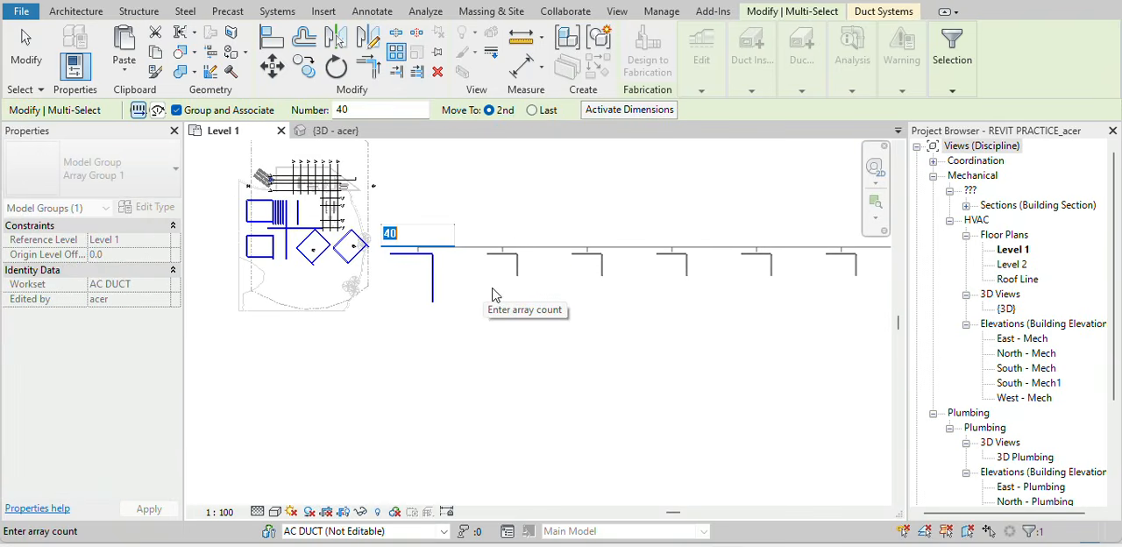
key(Return)
Review the arrayed elbow duct runs across the floor plan.
scroll(326, 263, up, 5)
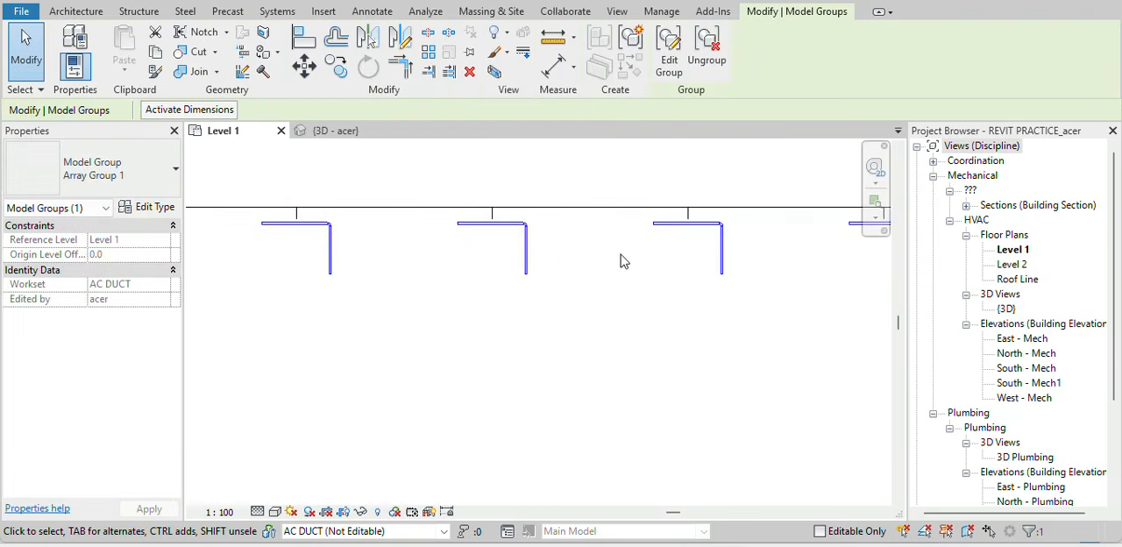
middle_drag(477, 317, 96, 268)
scroll(656, 308, down, 3)
middle_drag(574, 291, 299, 292)
middle_drag(660, 309, 381, 337)
key(Escape)
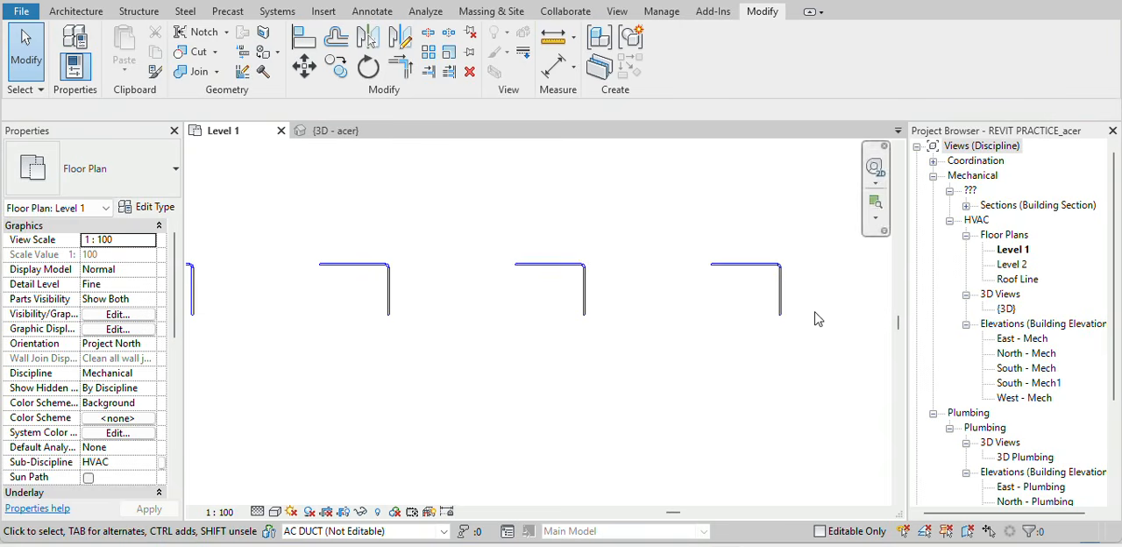
middle_drag(775, 325, 908, 358)
scroll(457, 316, down, 8)
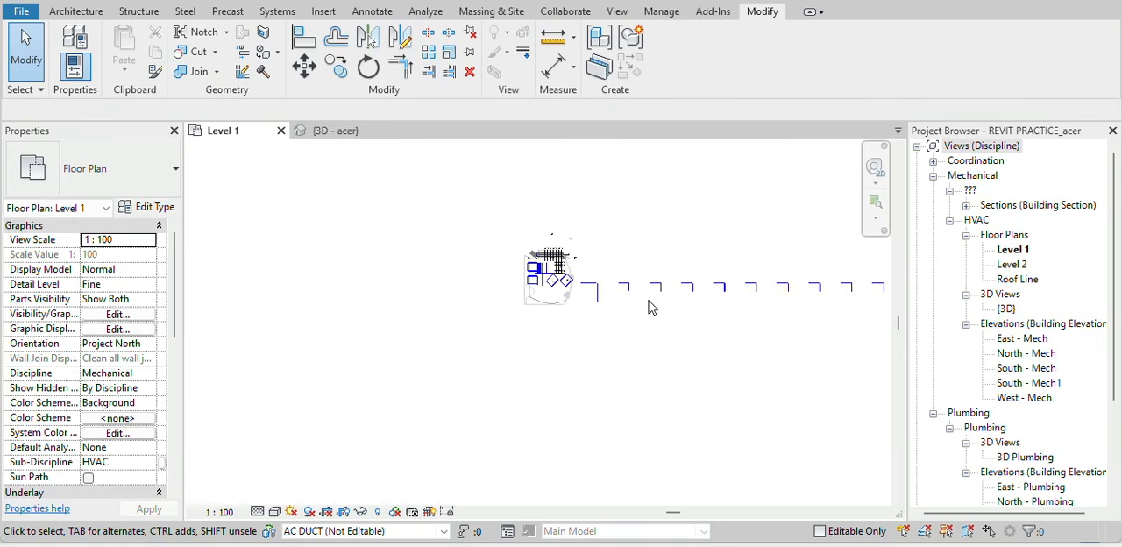
scroll(603, 274, up, 2)
scroll(605, 278, up, 5)
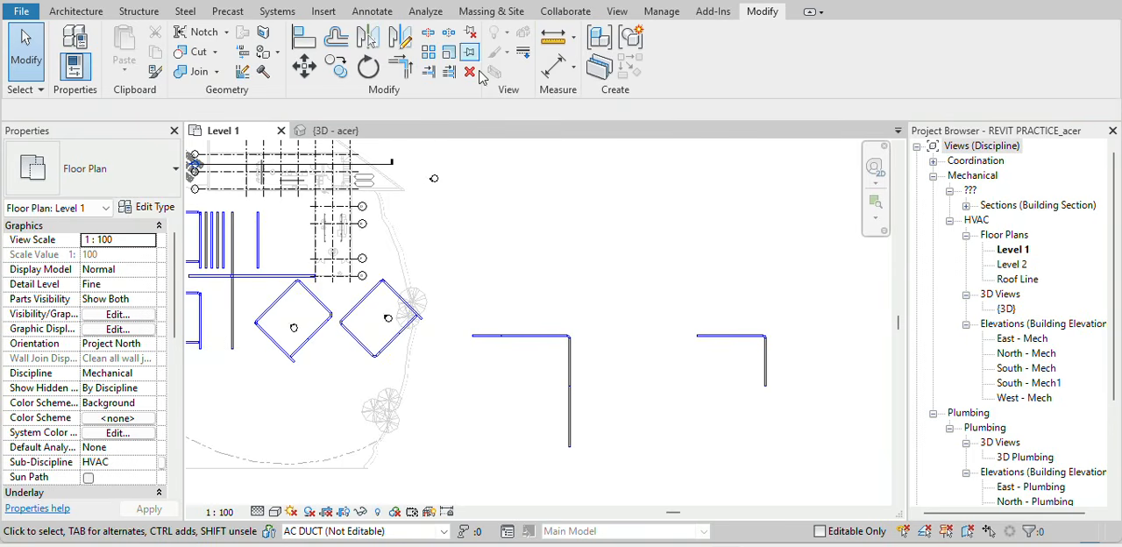
Select all grid lines visible in the Level 1 view and pin them in place.
middle_drag(547, 254, 732, 383)
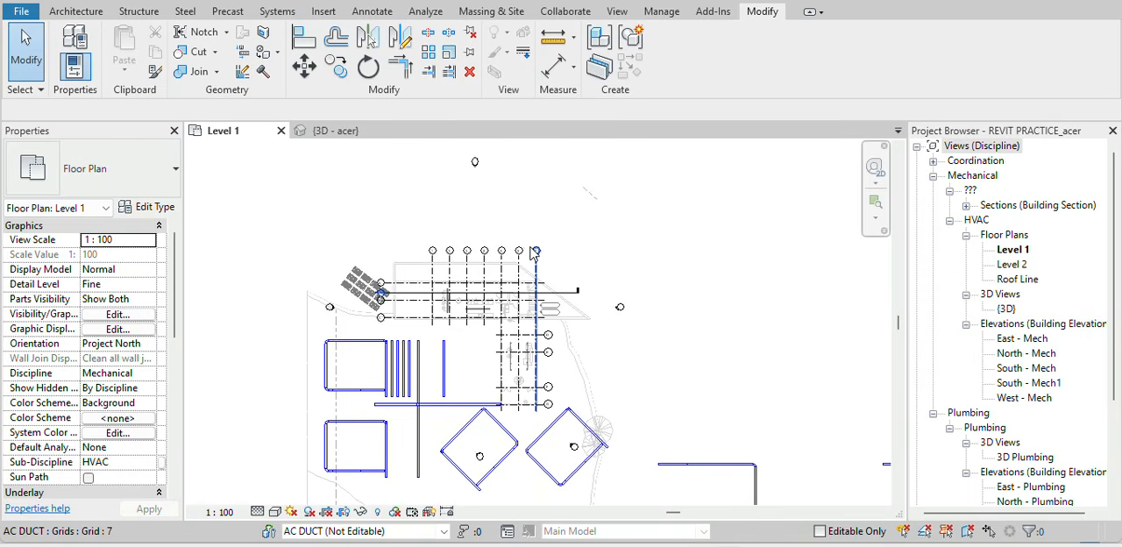
scroll(535, 254, up, 2)
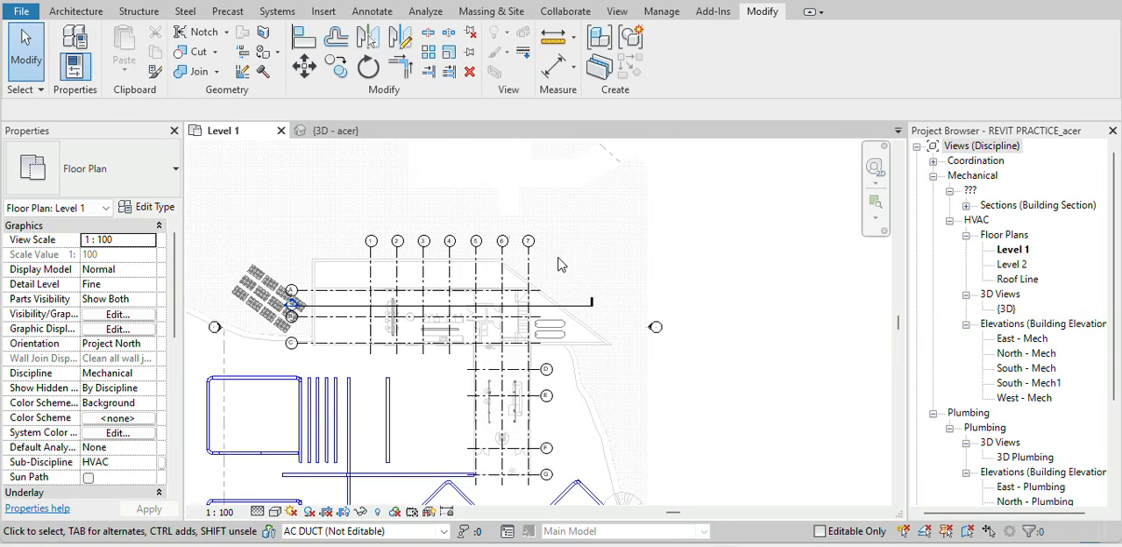
scroll(540, 274, up, 2)
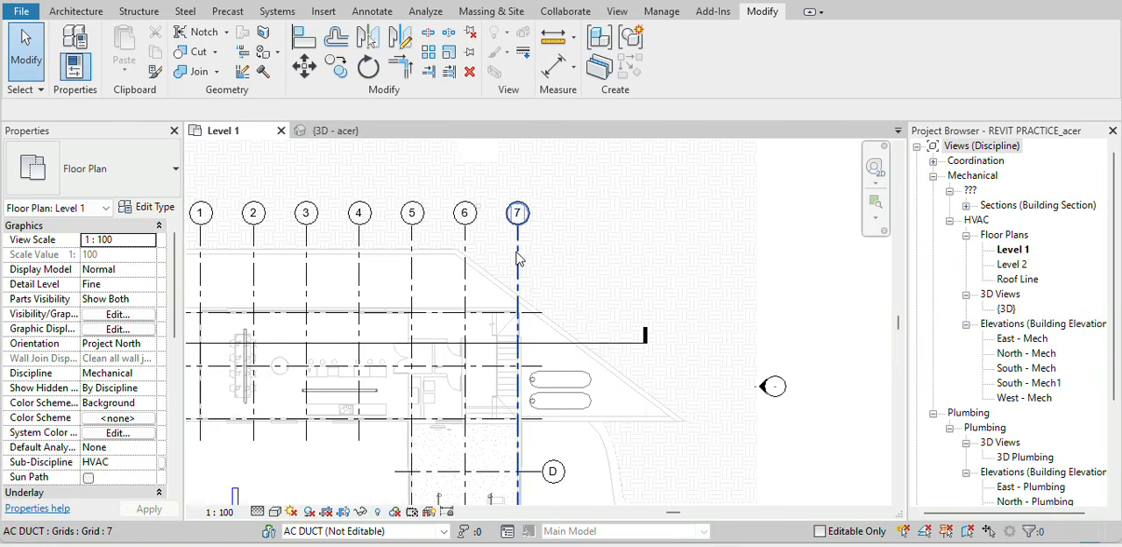
click(517, 258)
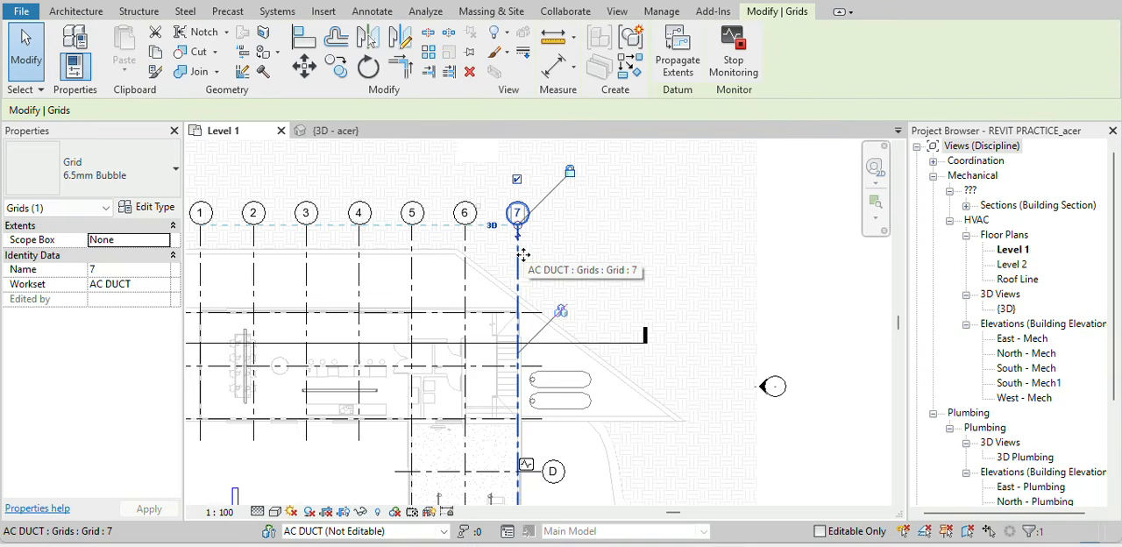
right_click(523, 255)
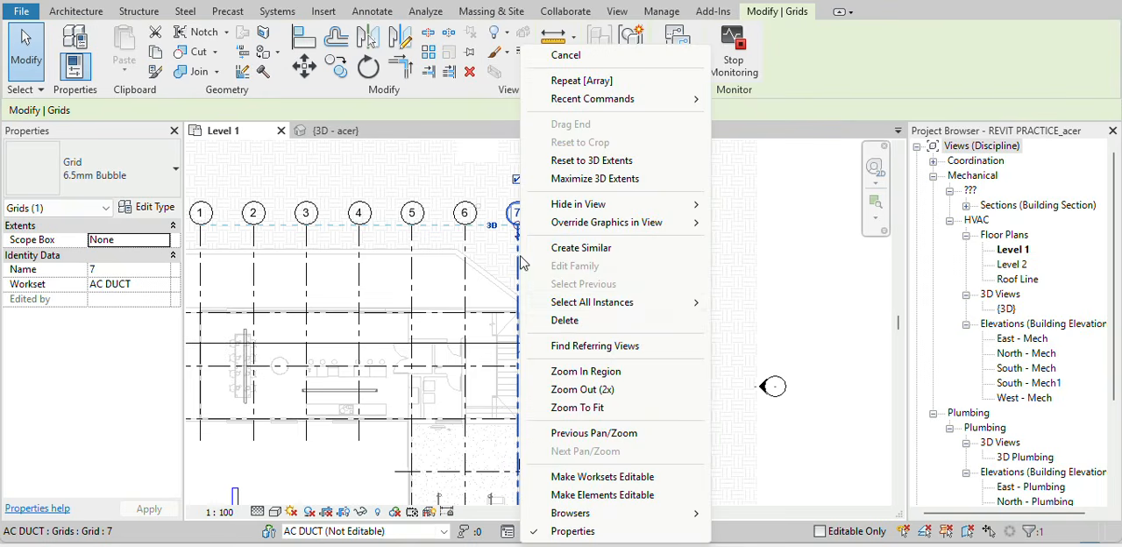
mouse_move(624, 304)
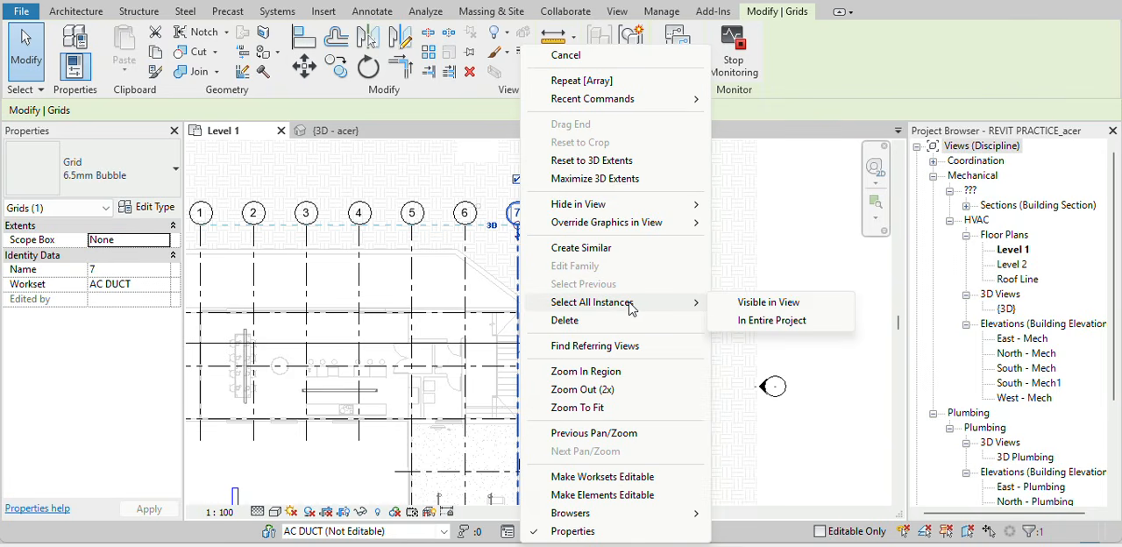
click(752, 304)
scroll(751, 306, down, 3)
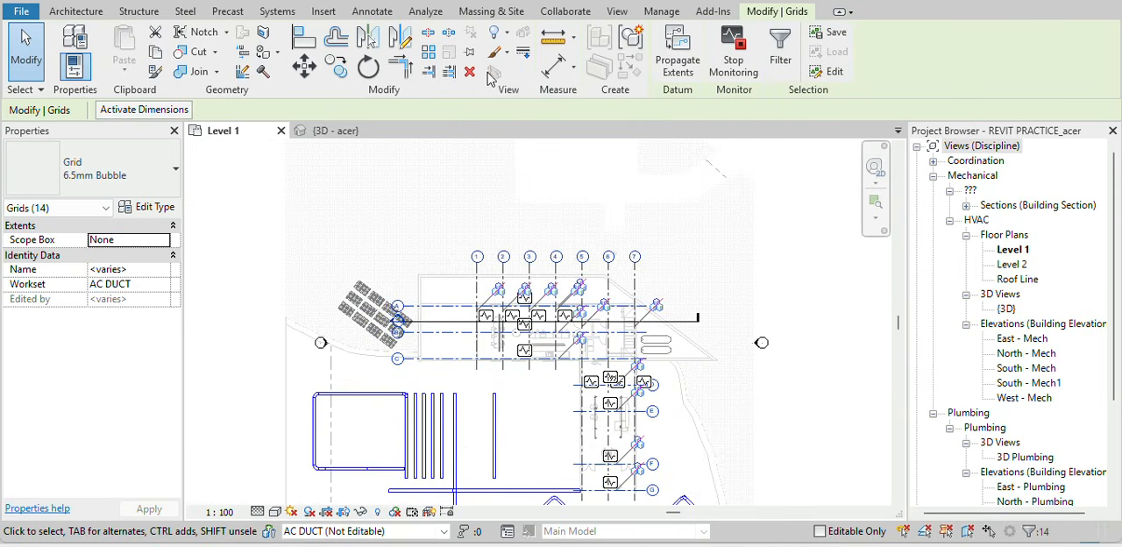
click(471, 53)
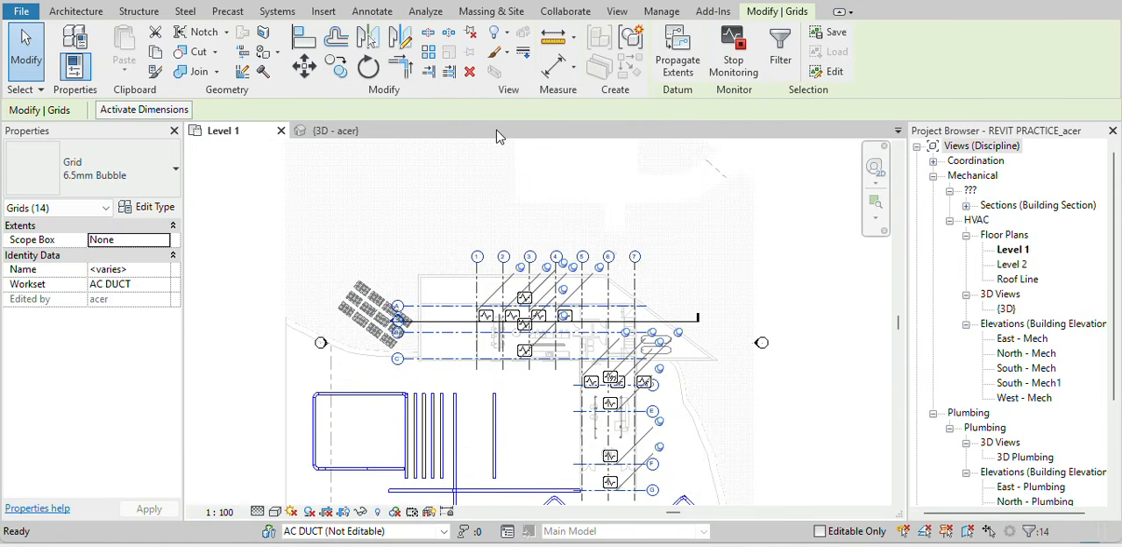
Toggle the option that allows selecting pinned elements.
click(592, 207)
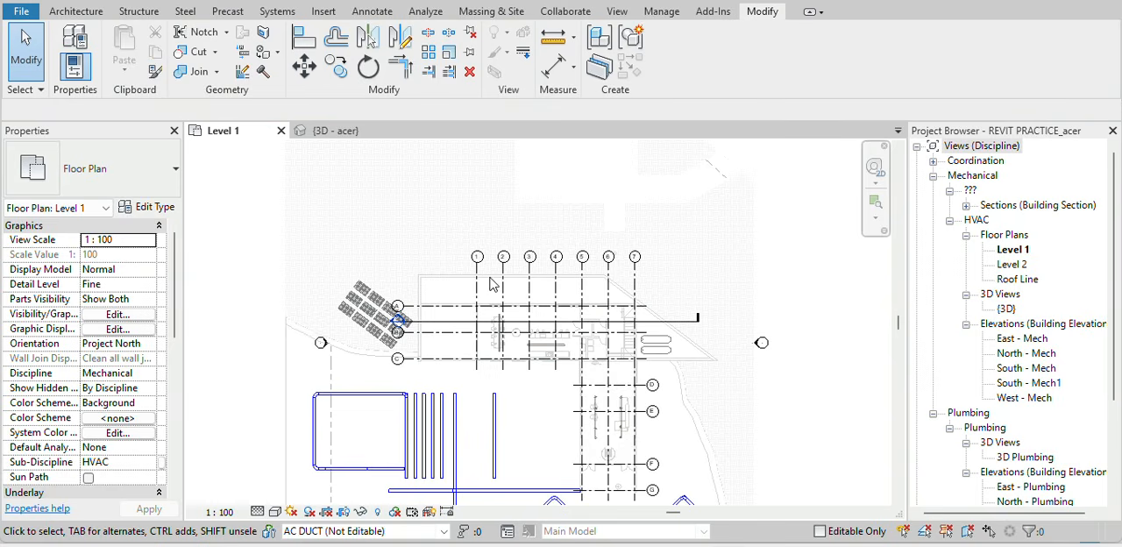
drag(425, 224, 738, 238)
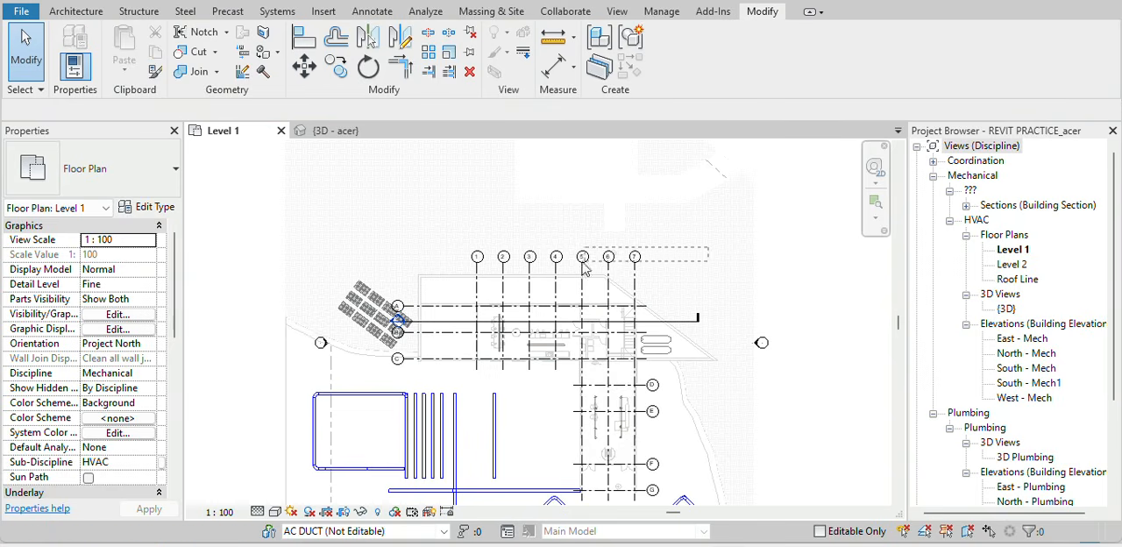
scroll(671, 227, up, 1)
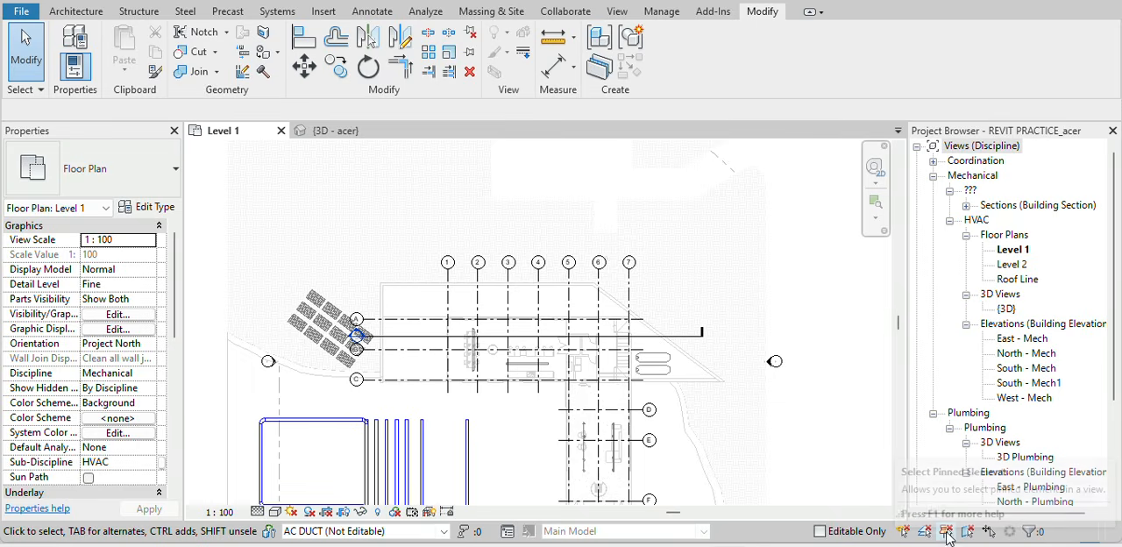
click(946, 533)
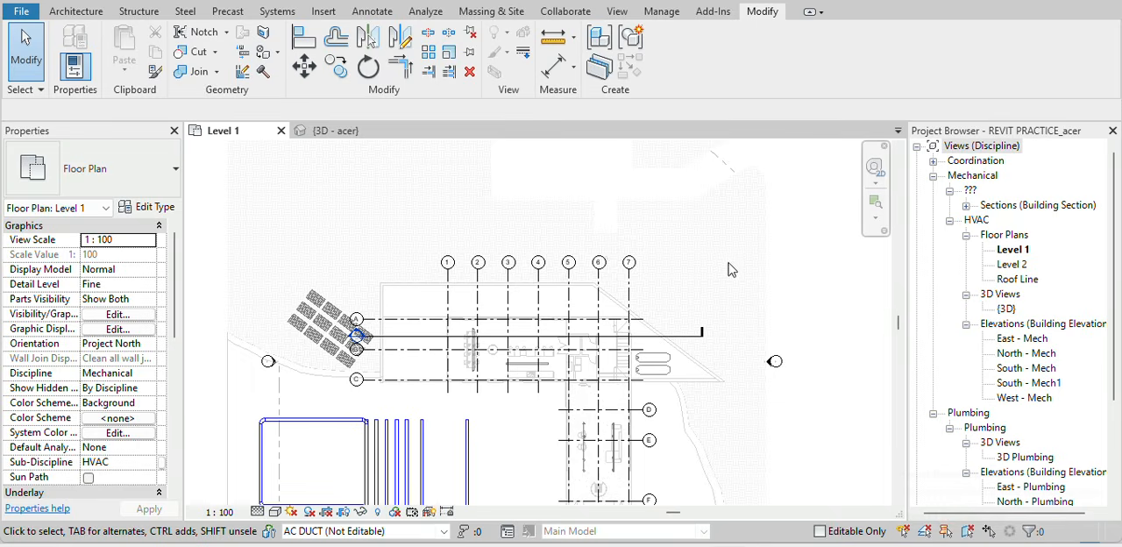
Select all grid instances in the entire project, then clear the selection.
scroll(630, 277, up, 2)
click(631, 282)
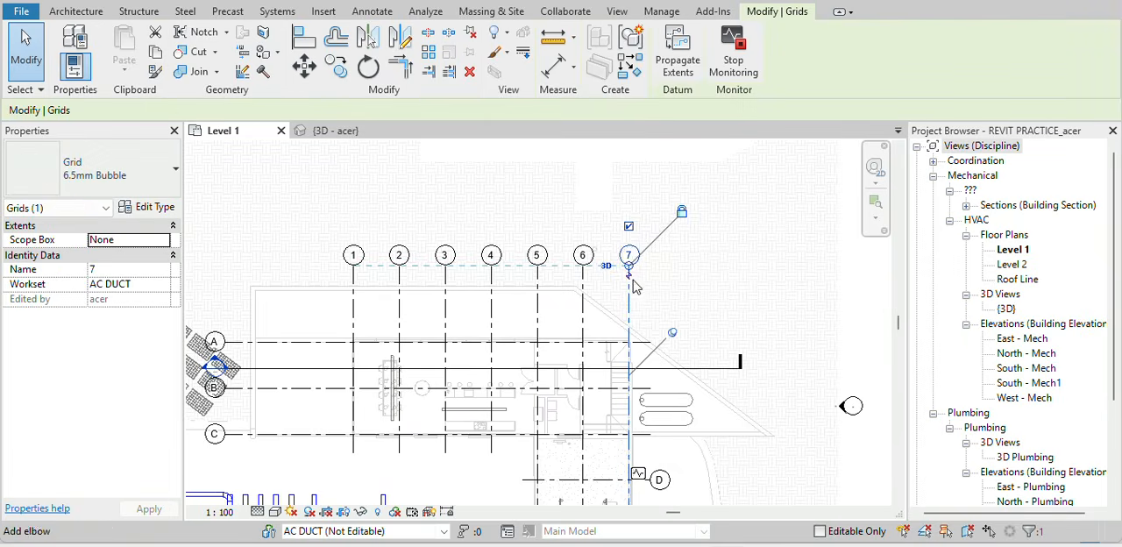
right_click(628, 296)
mouse_move(734, 302)
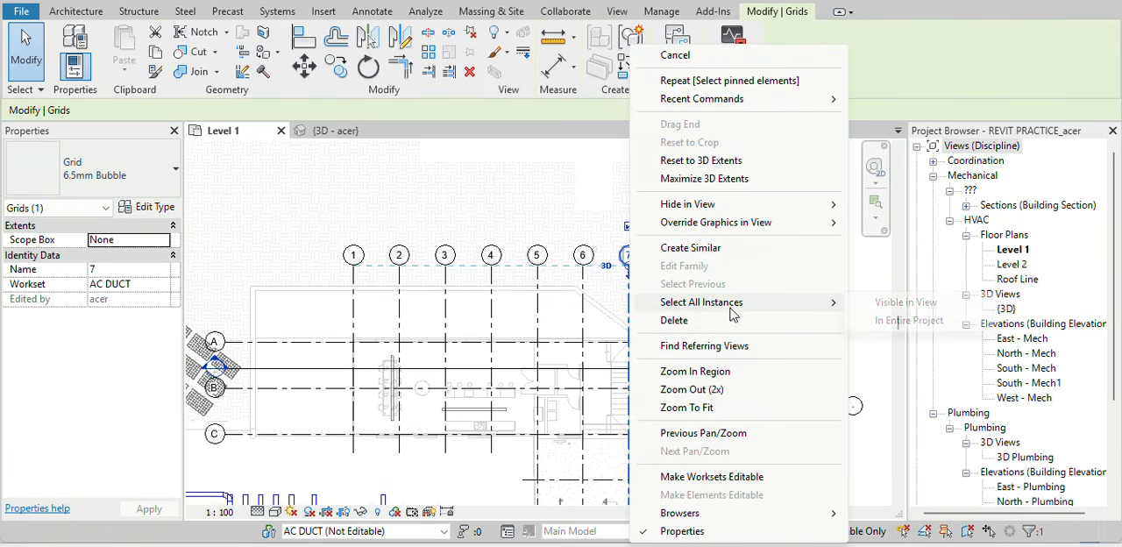
click(925, 320)
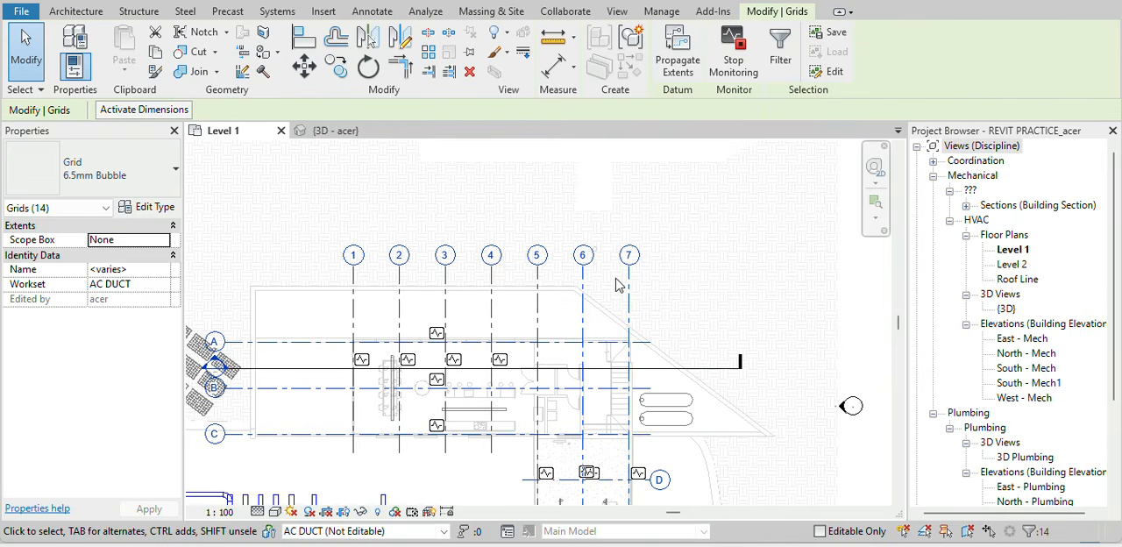
click(666, 250)
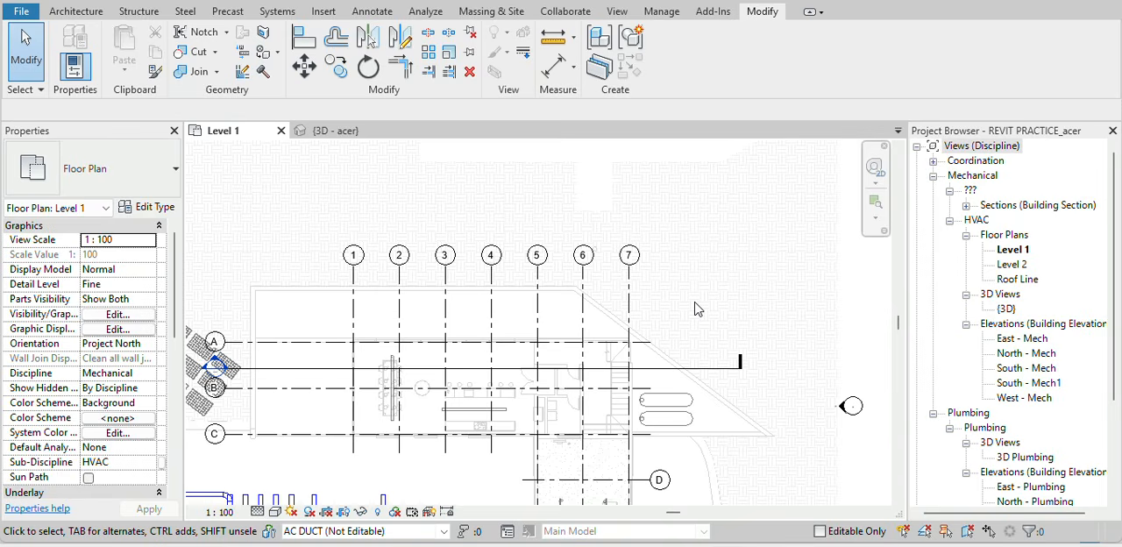
Search the Project Browser for DUCT SYSTEM.
scroll(1008, 298, down, 3)
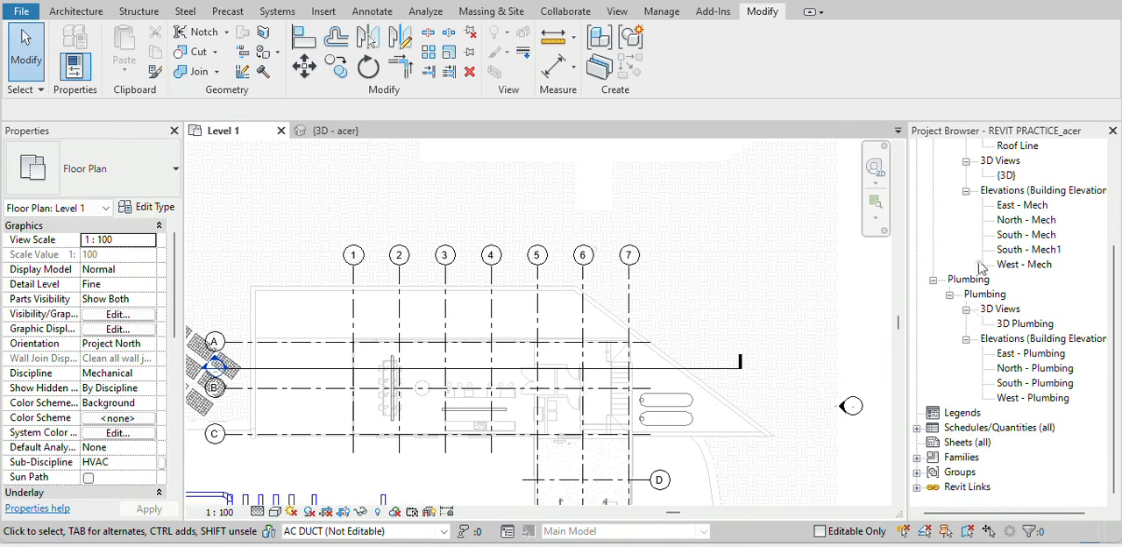
right_click(945, 345)
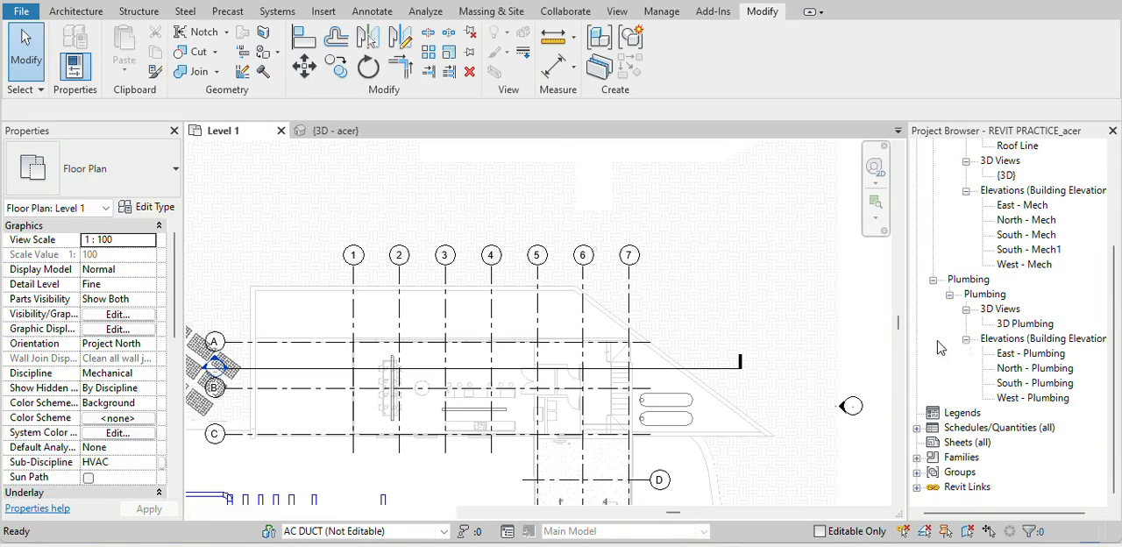
click(958, 353)
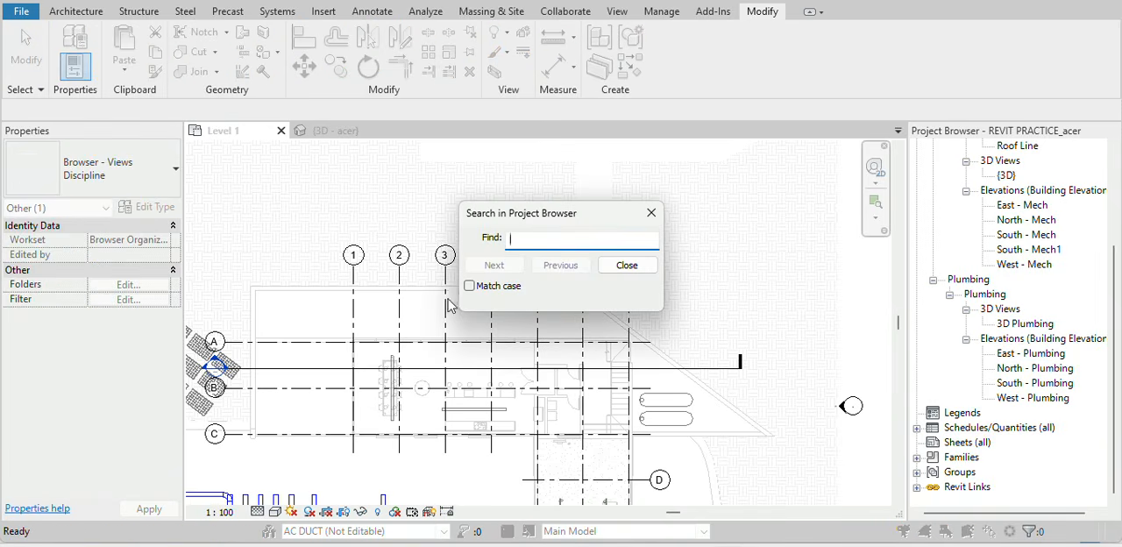
text(DUCT)
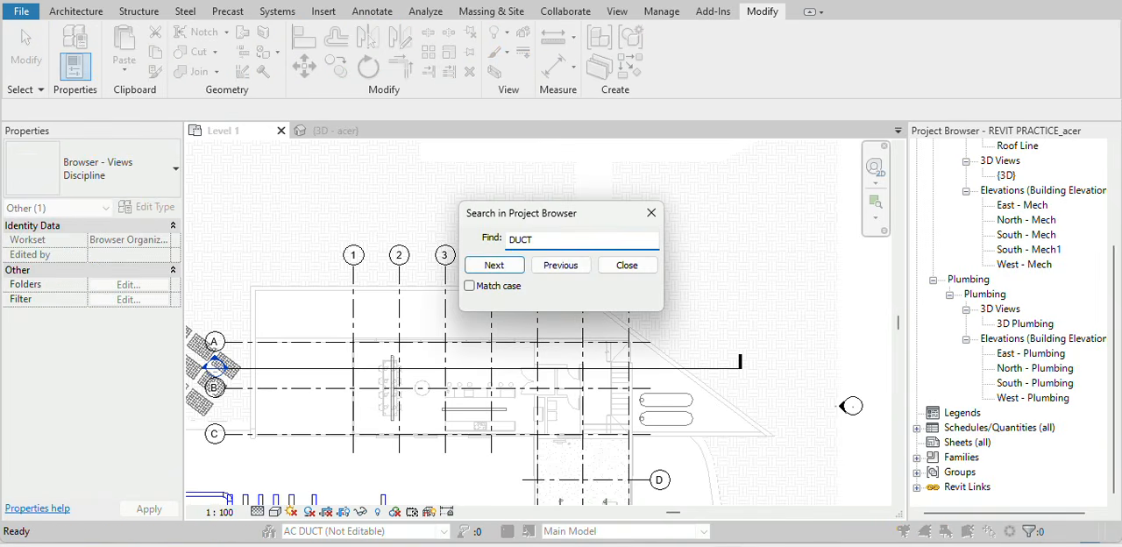
text( SYSTEM)
click(492, 265)
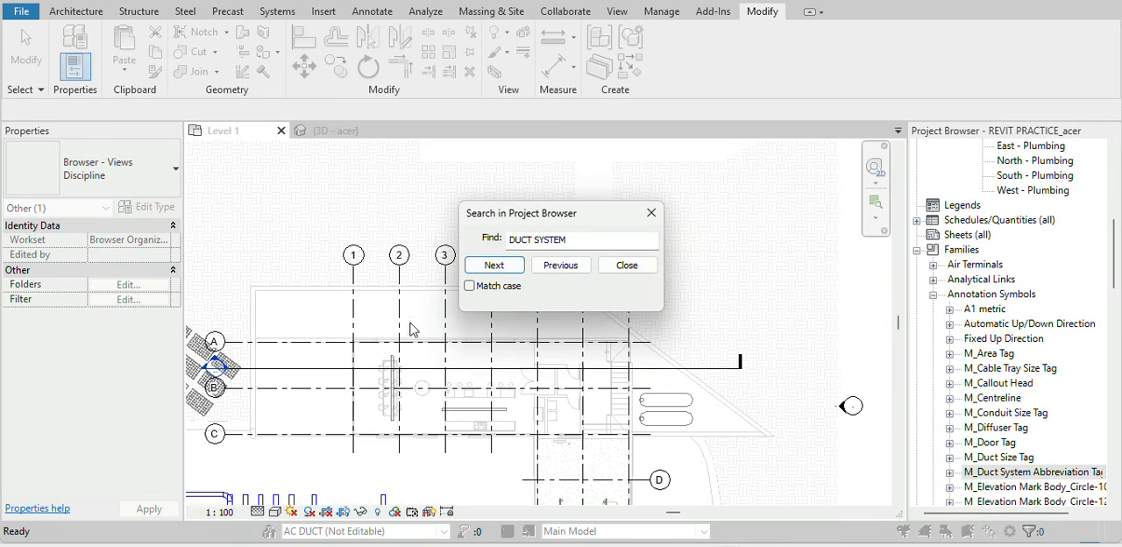
click(493, 265)
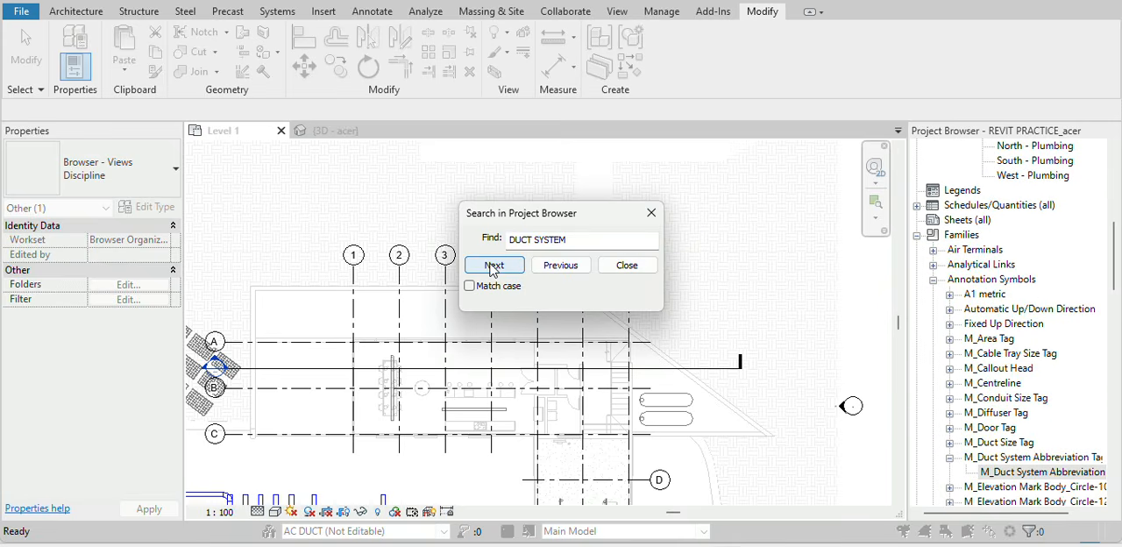
click(495, 265)
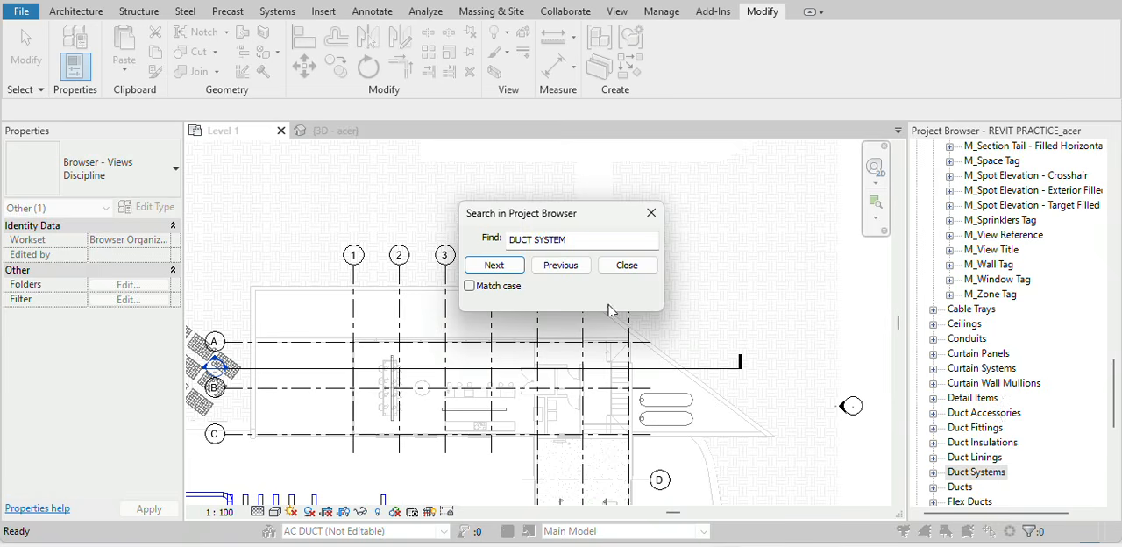
click(619, 265)
Duplicate the Supply Air duct system type under Families > Duct Systems in the Project Browser.
scroll(999, 390, down, 2)
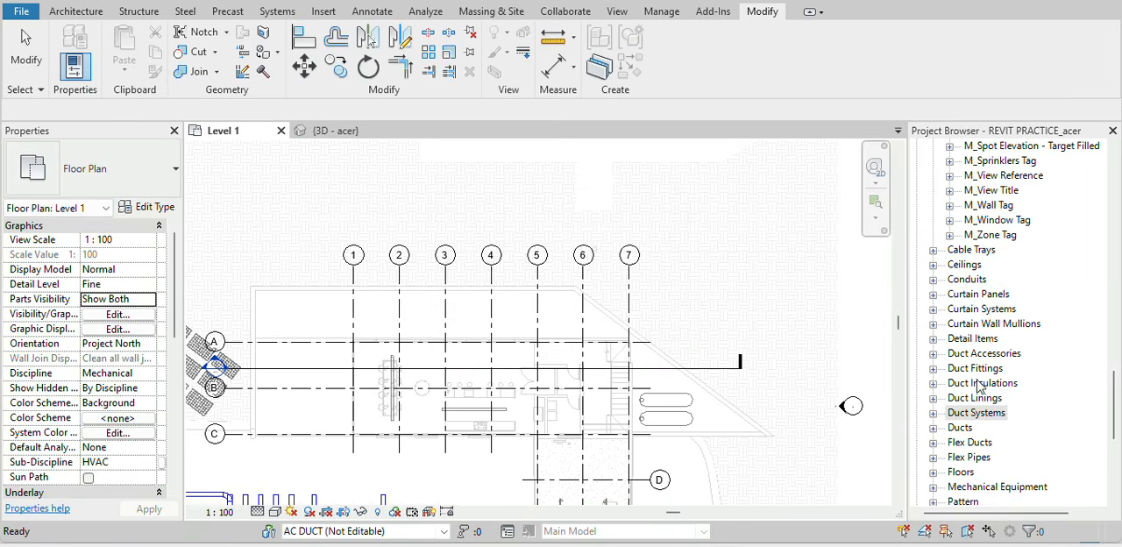
click(934, 413)
scroll(938, 421, down, 2)
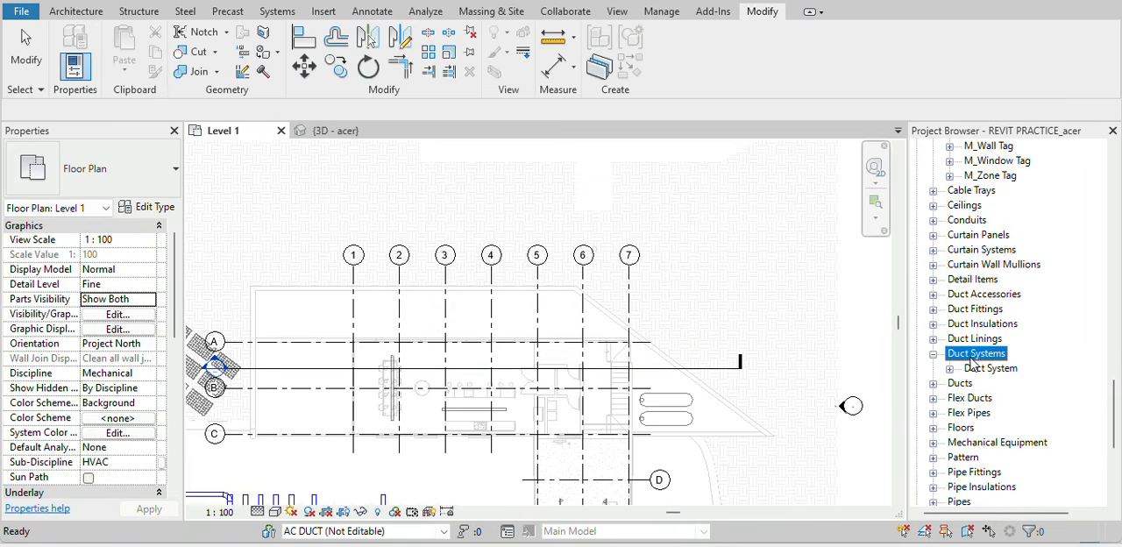
click(950, 369)
scroll(988, 326, down, 3)
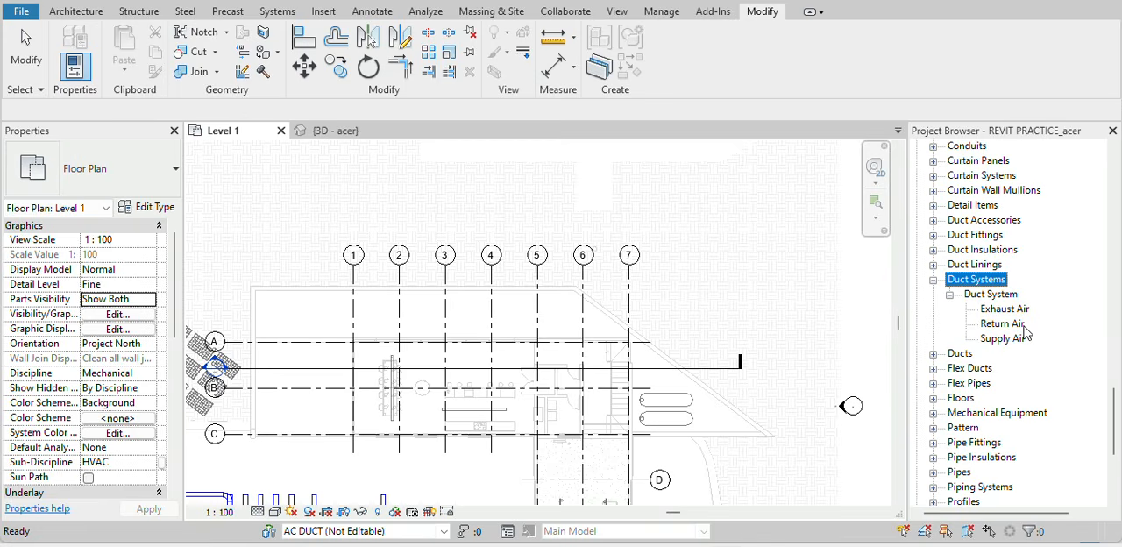
click(1006, 338)
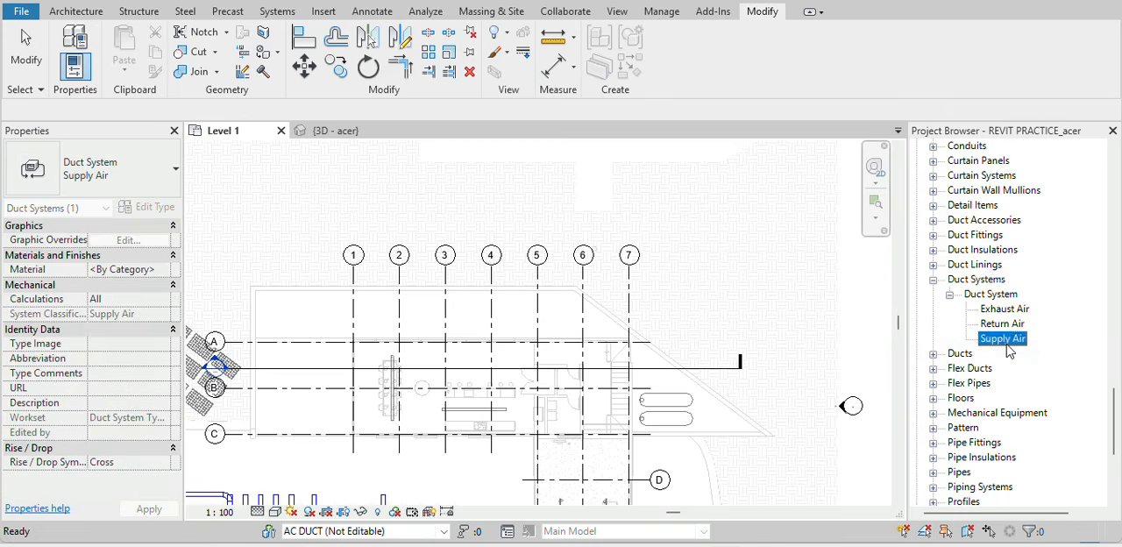
right_click(1008, 339)
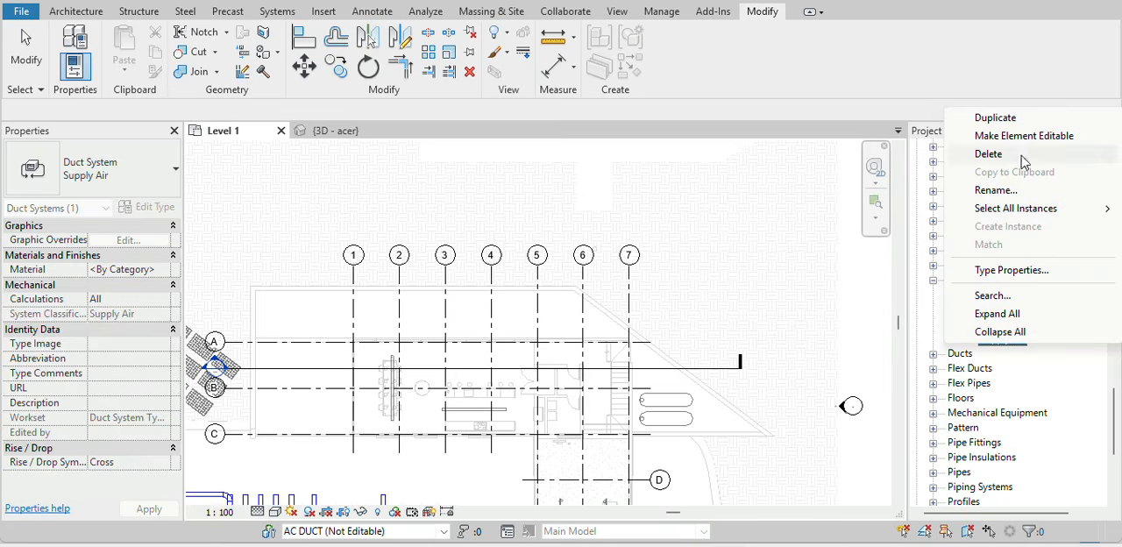
click(995, 117)
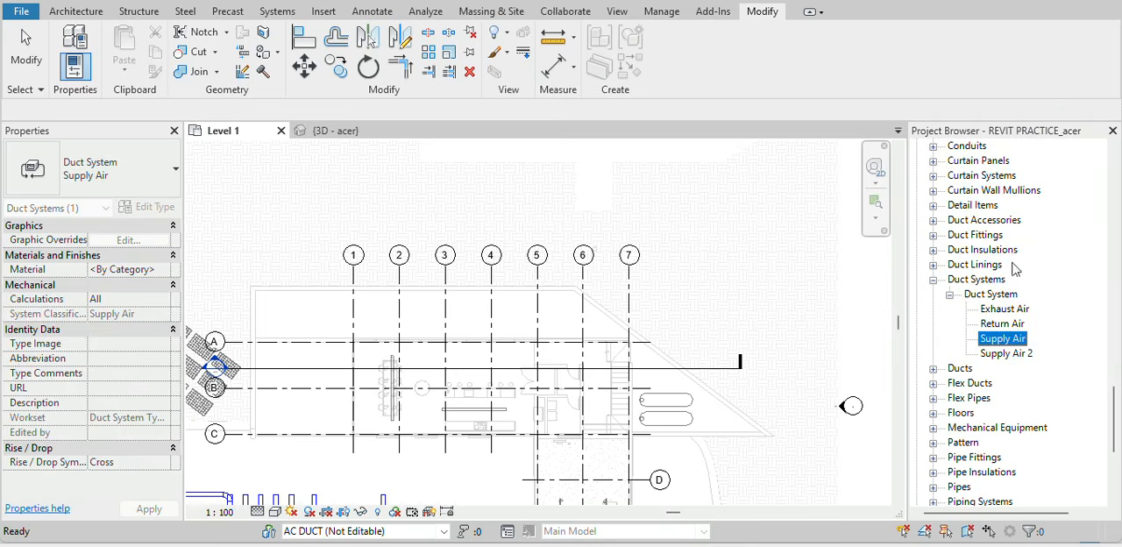
Rename the duplicated duct system type to SUPPLY AIR DUCT.
click(1020, 357)
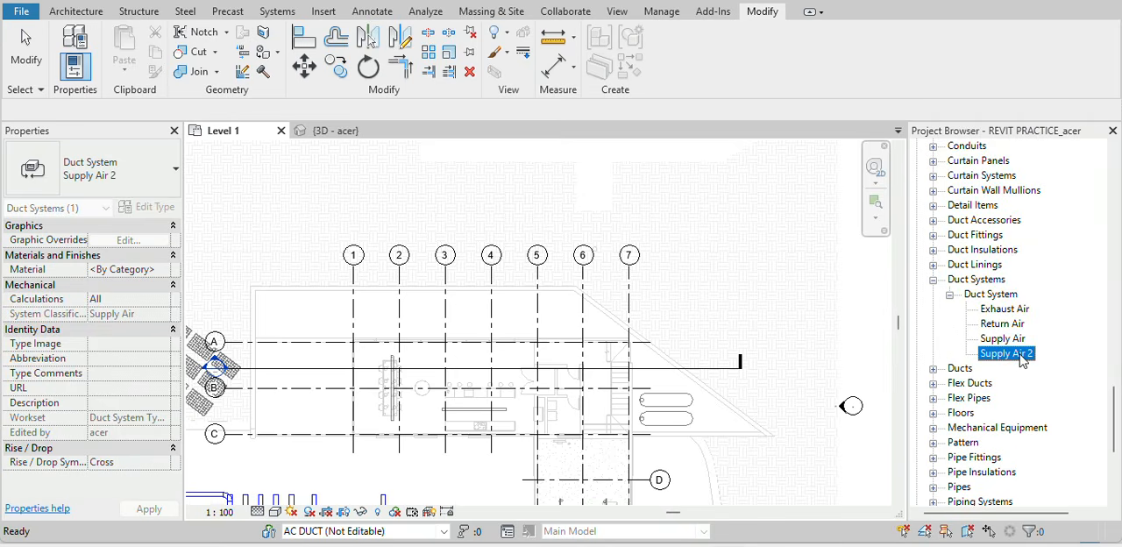
click(1020, 357)
text(SU)
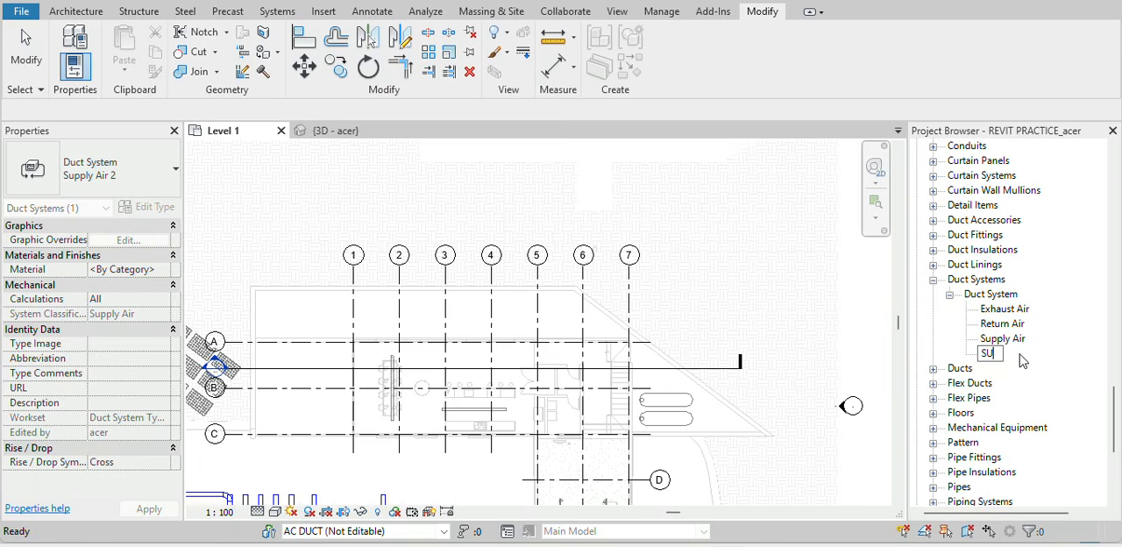
text(PPLY AIR DUCT)
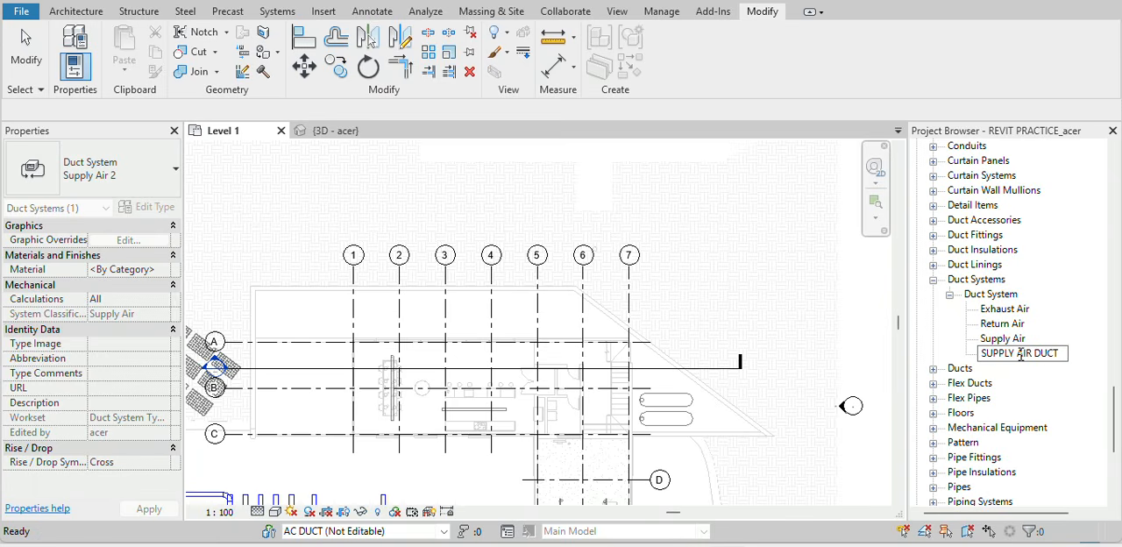
Duplicate the Return Air duct system type.
click(1008, 325)
right_click(1014, 330)
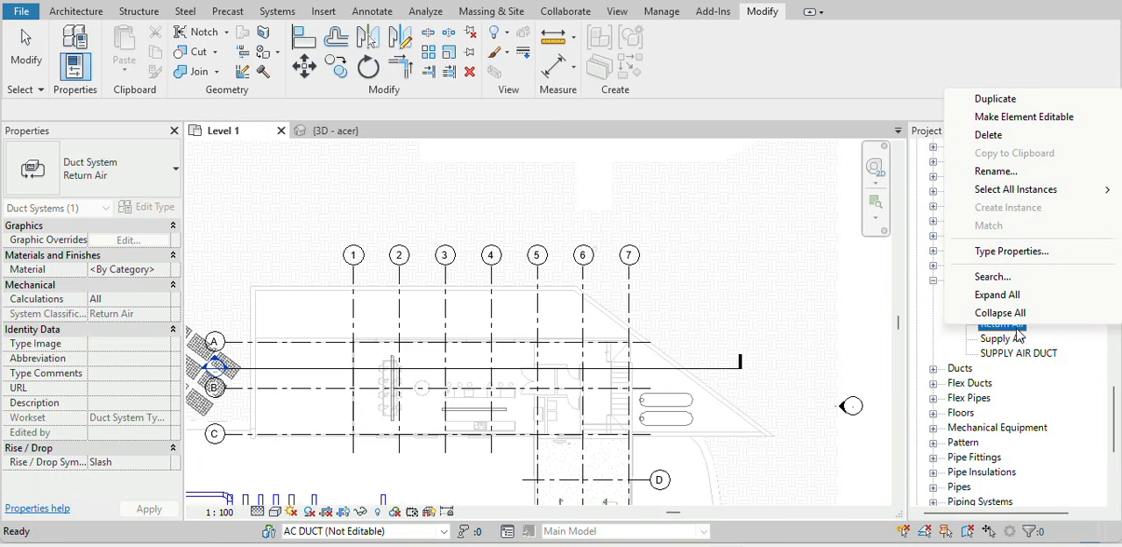
click(1023, 106)
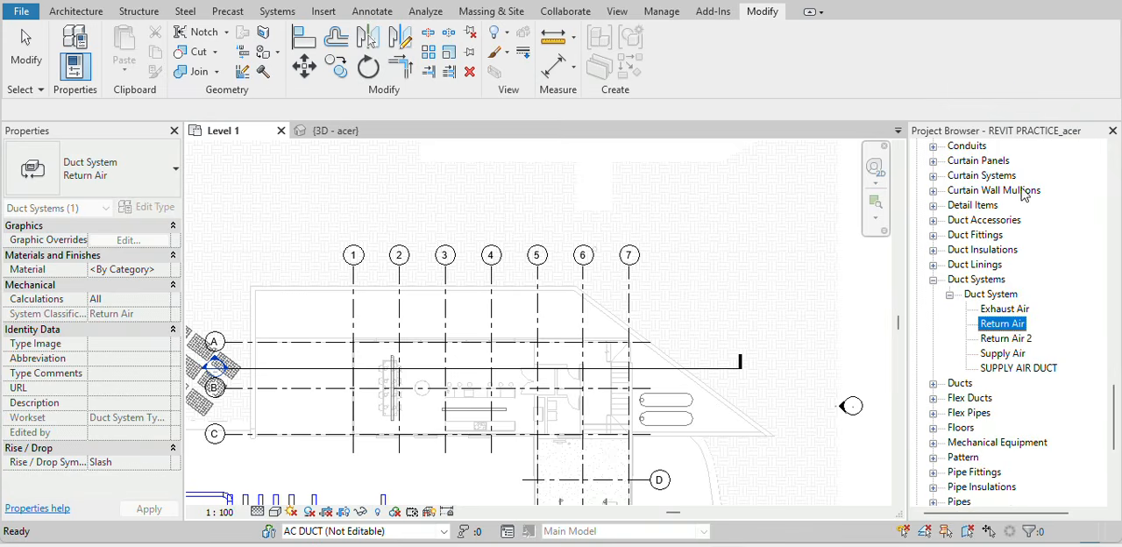
Rename the duplicated Return Air duct system type to RETURN AIR DUCT.
click(1012, 339)
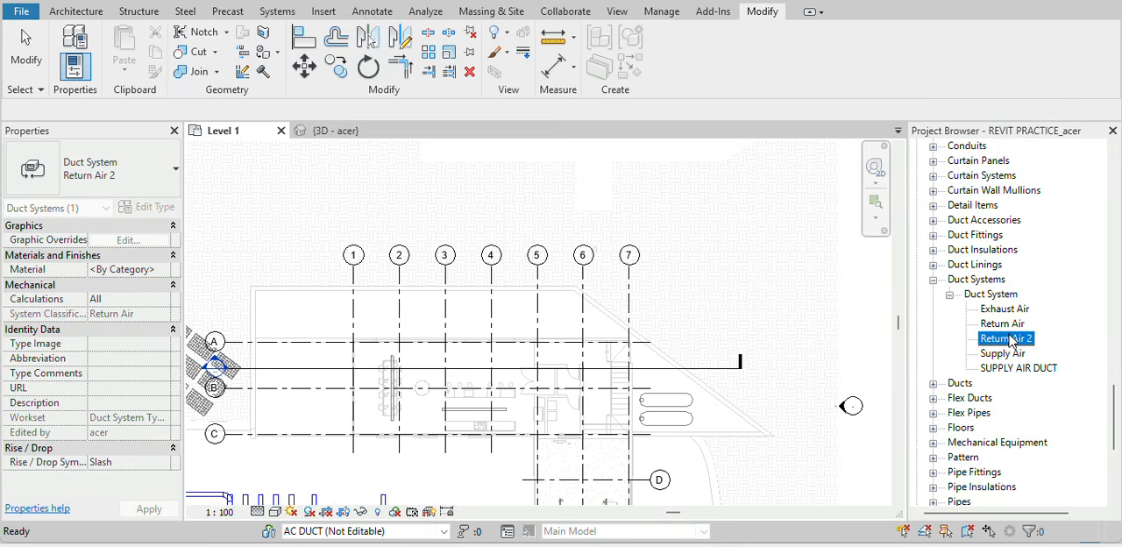
click(1012, 339)
text(RETURN)
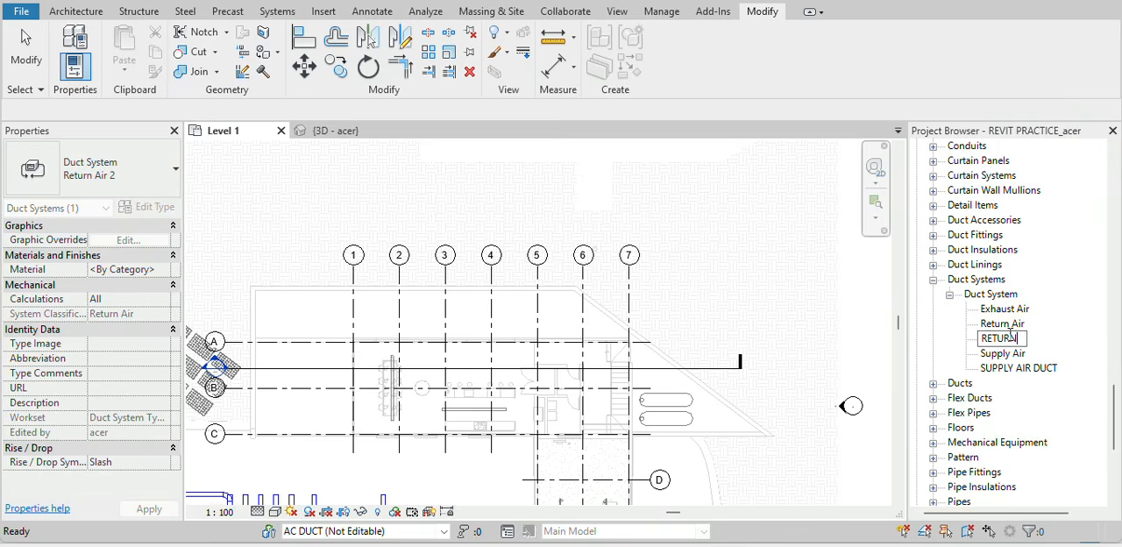
text( AIR DUCT)
click(858, 295)
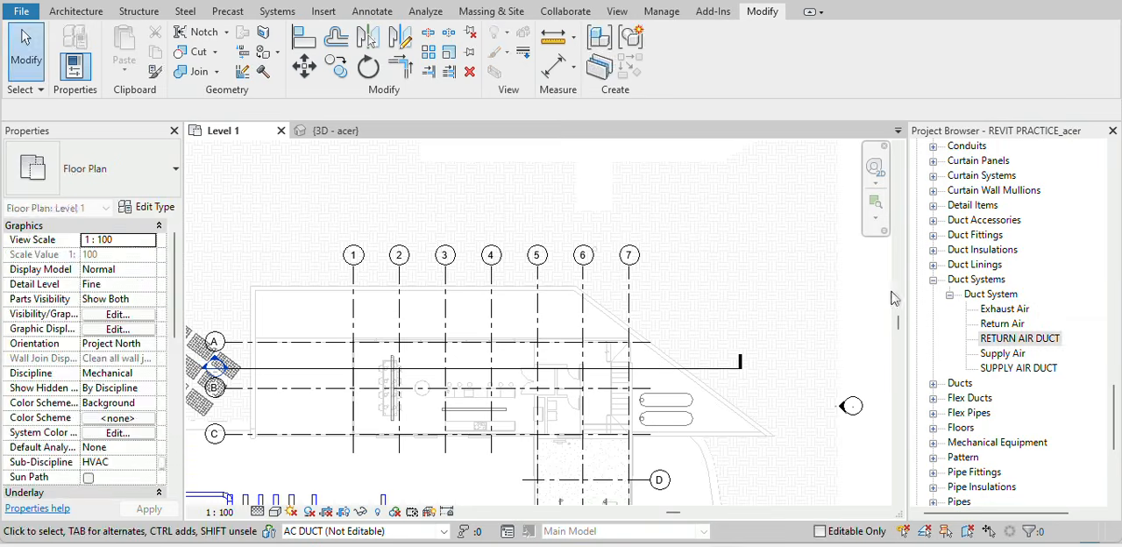
Duplicate the Exhaust Air duct system type.
click(1018, 312)
right_click(1047, 308)
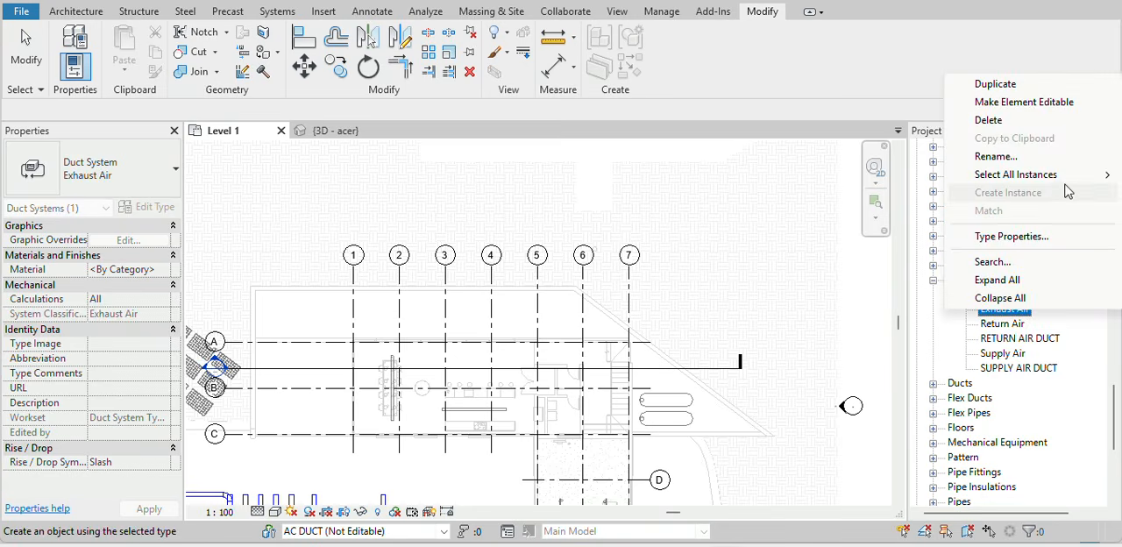
click(1080, 82)
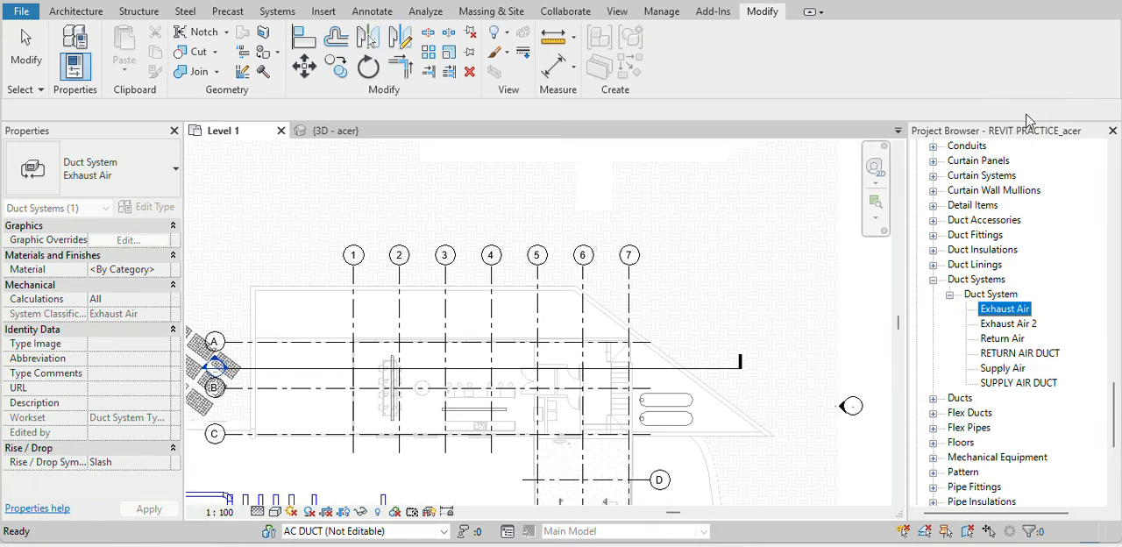
Rename the duplicated Exhaust Air type to EXHAUST AIR DUCT.
click(1034, 324)
click(1034, 323)
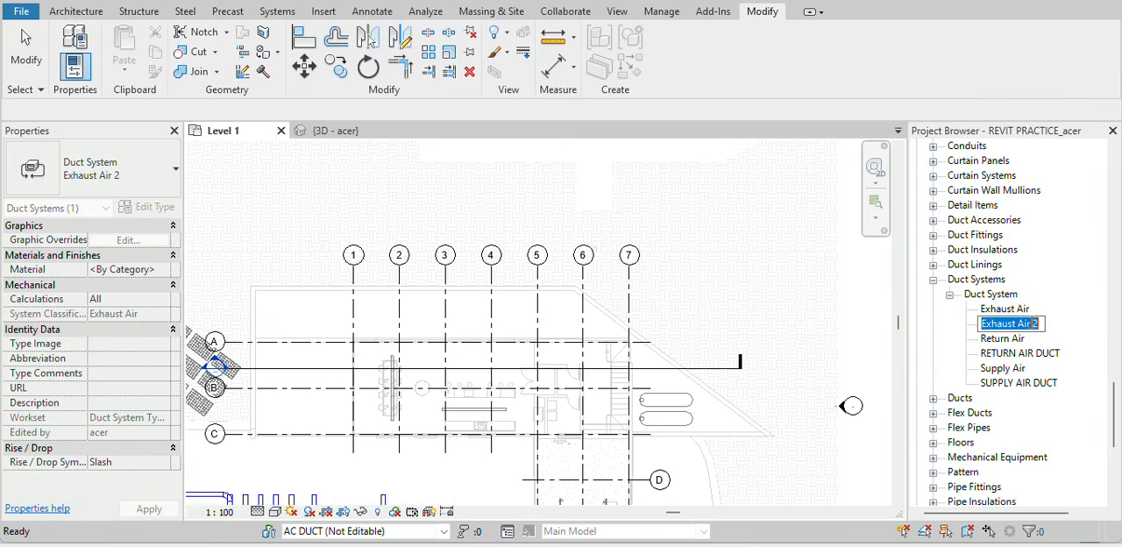
text(EXH)
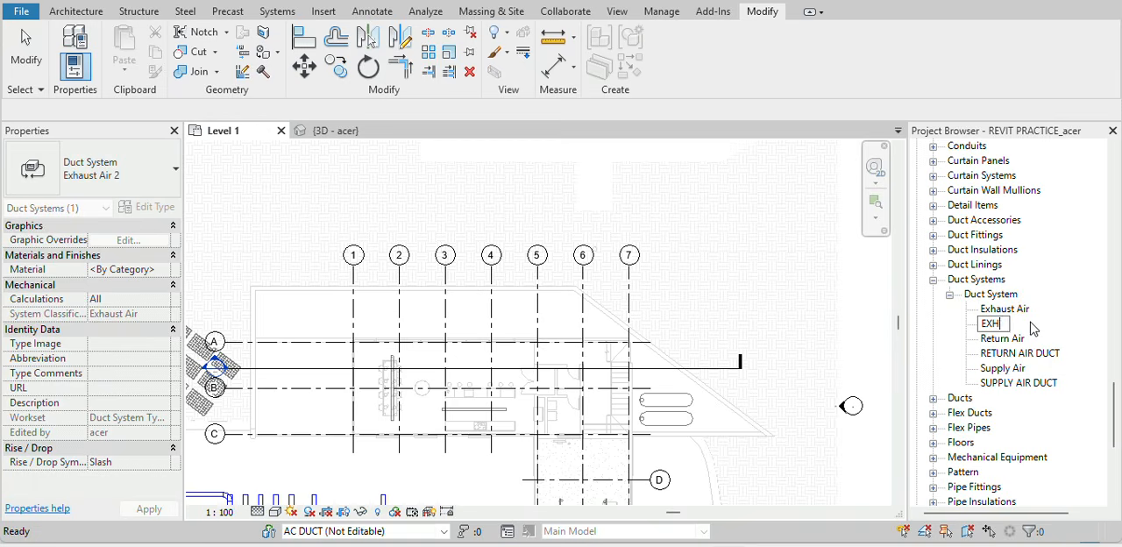
text(AUST AIR DUCT)
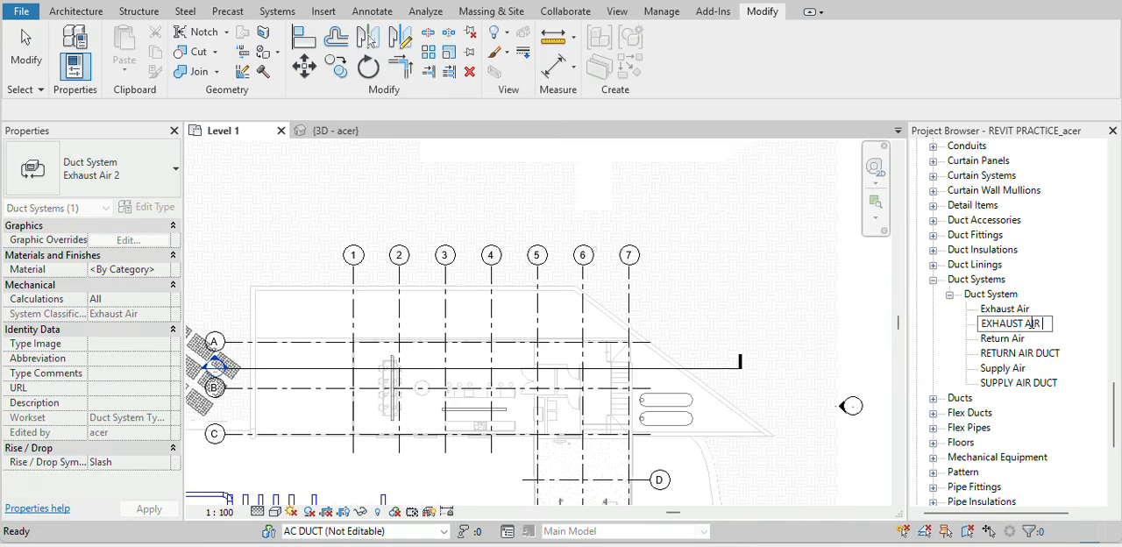
click(771, 314)
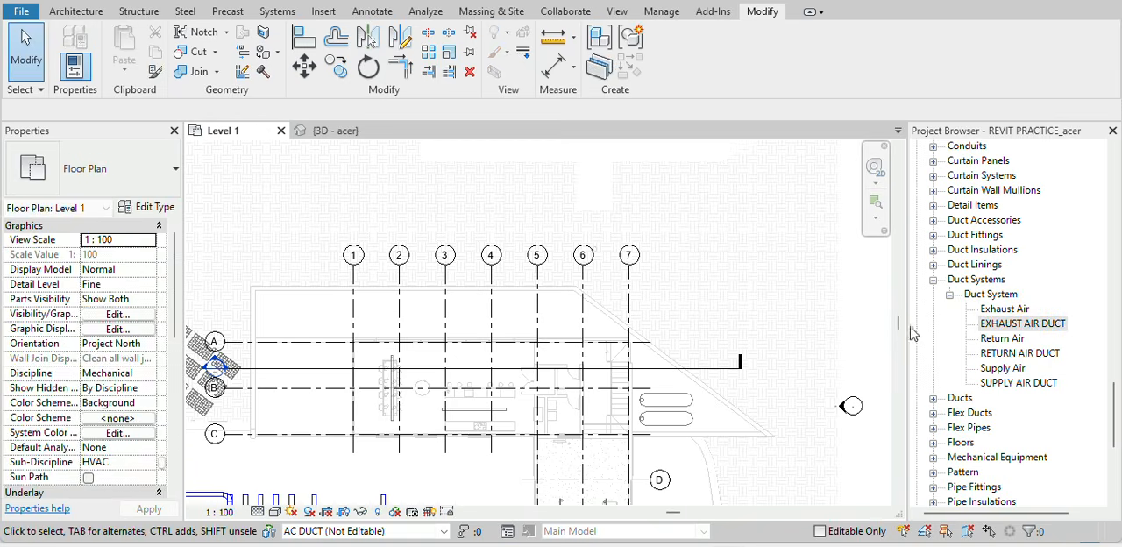
Duplicate the Supply Air duct system type and rename the copy FRESH AIR DUCT.
right_click(1025, 372)
click(981, 132)
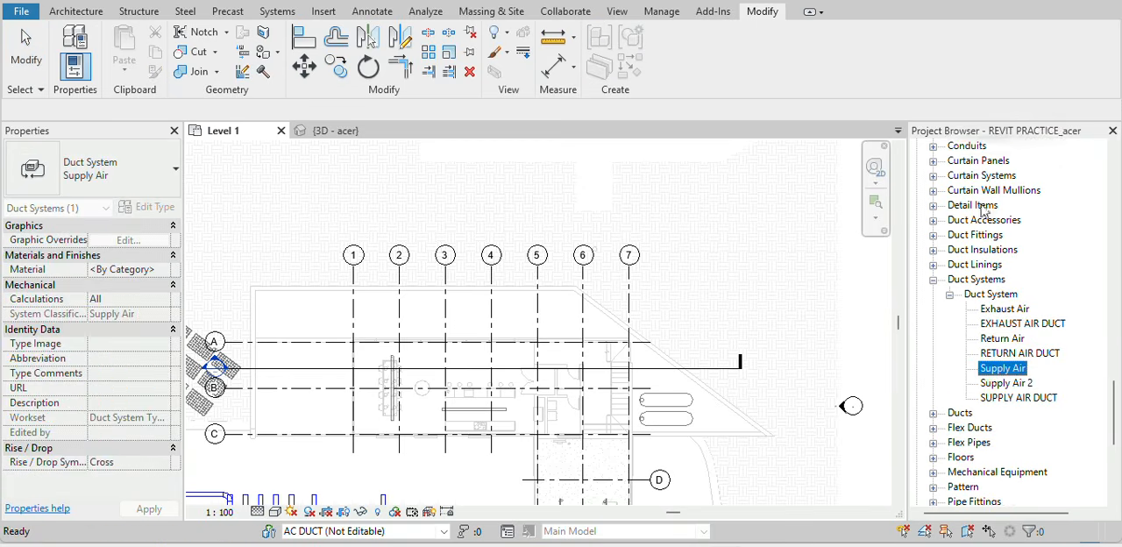
click(1008, 378)
click(1008, 379)
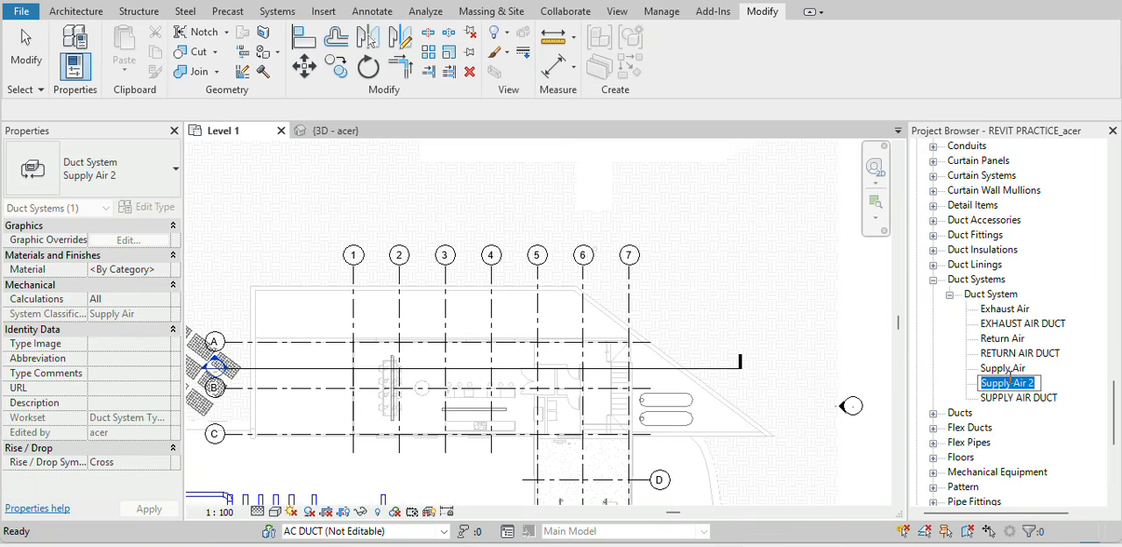
text(FRESH)
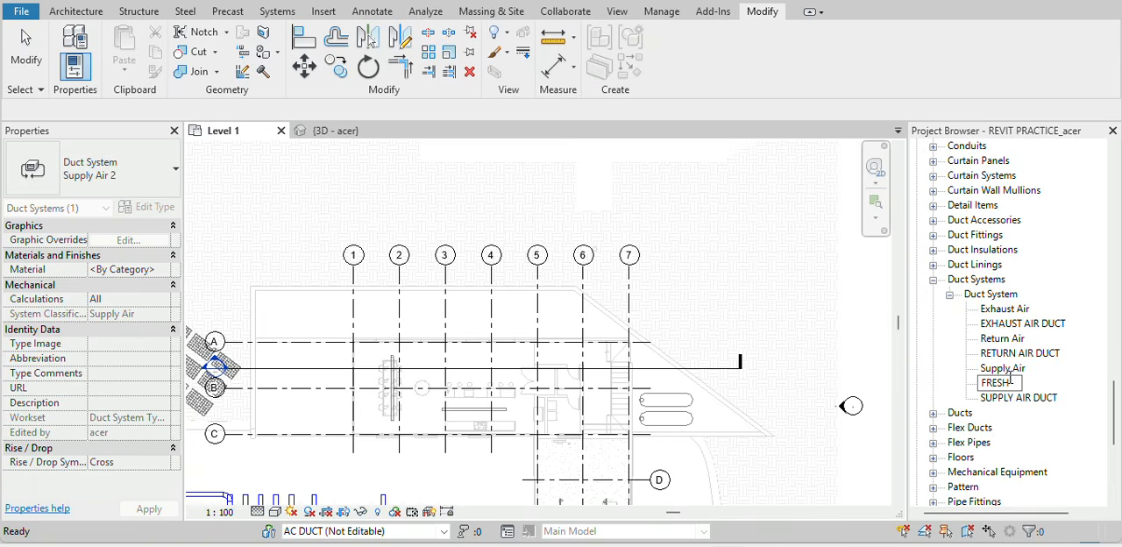
text( AIR DUCT)
key(Return)
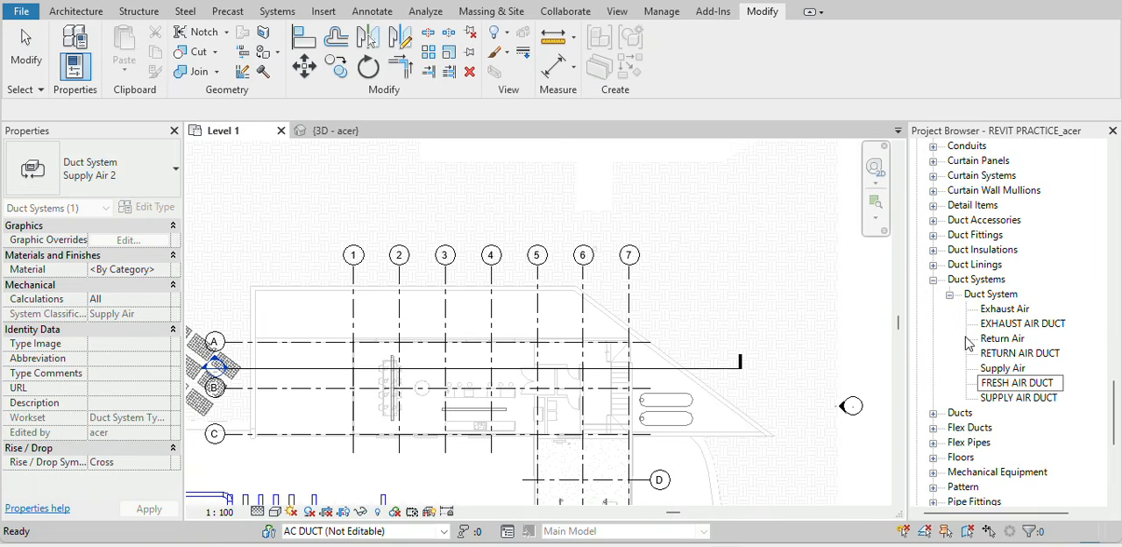
click(816, 287)
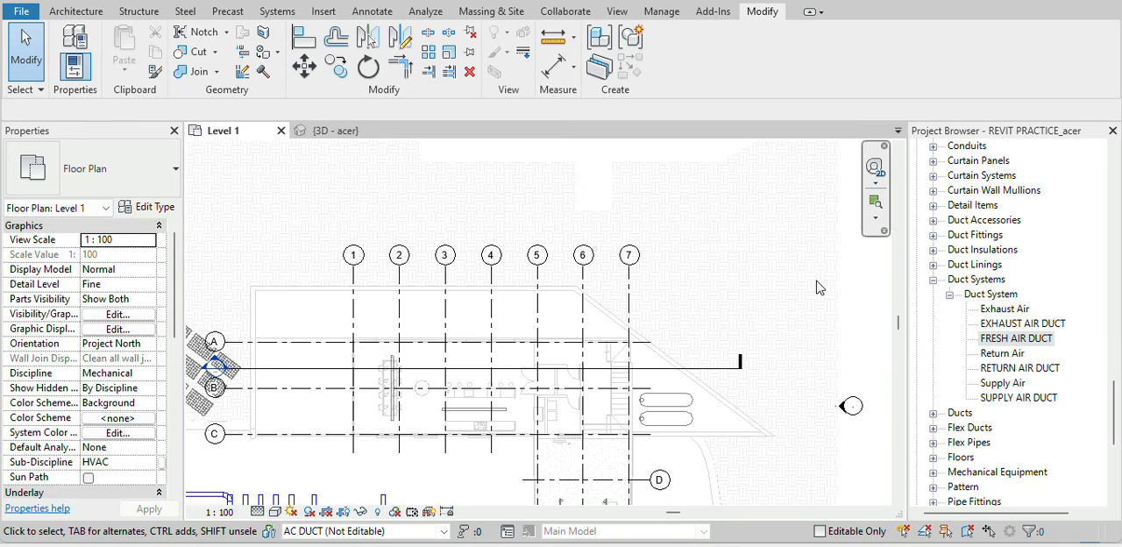
Set the SUPPLY AIR DUCT type's graphic override line colour to Blue in its type properties.
double_click(1020, 398)
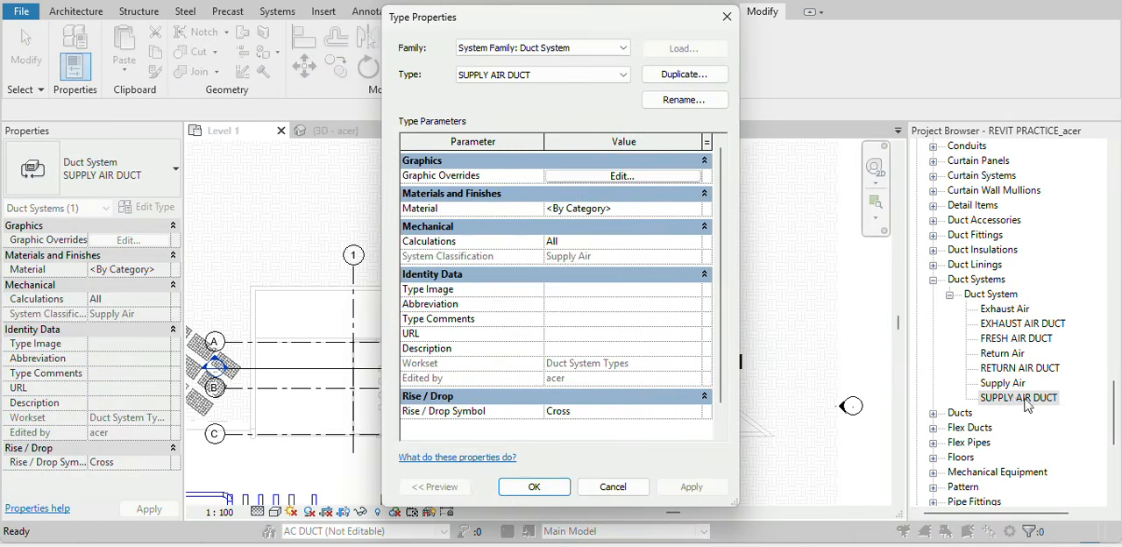
click(726, 16)
right_click(1041, 398)
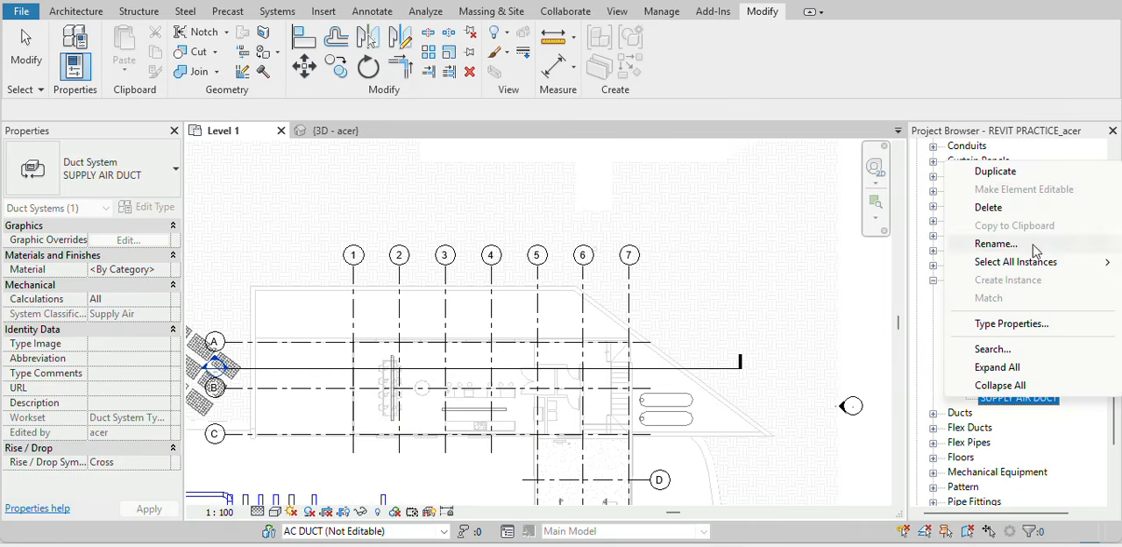
click(1019, 325)
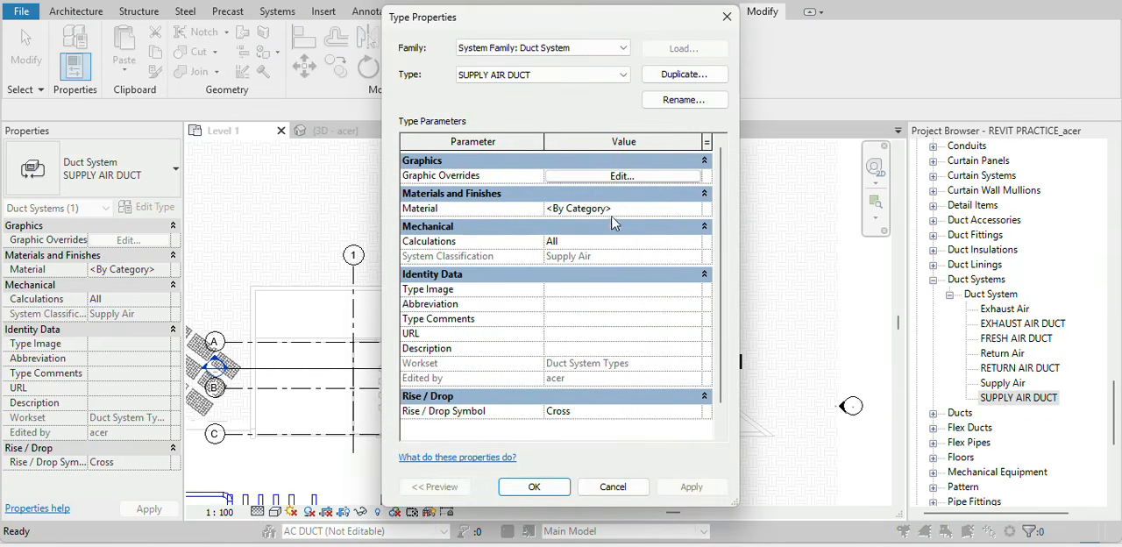
click(644, 180)
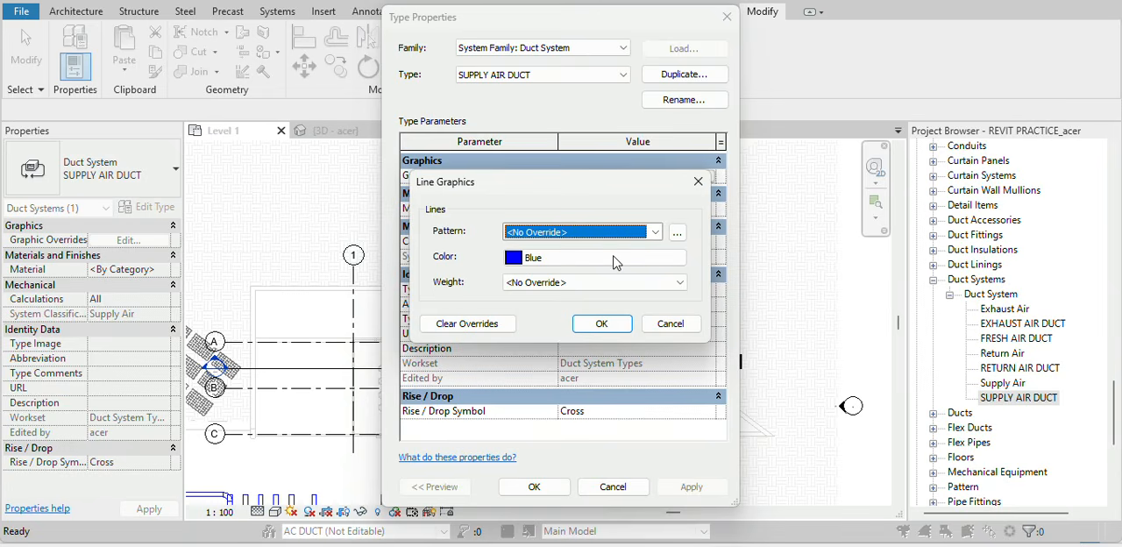
click(614, 256)
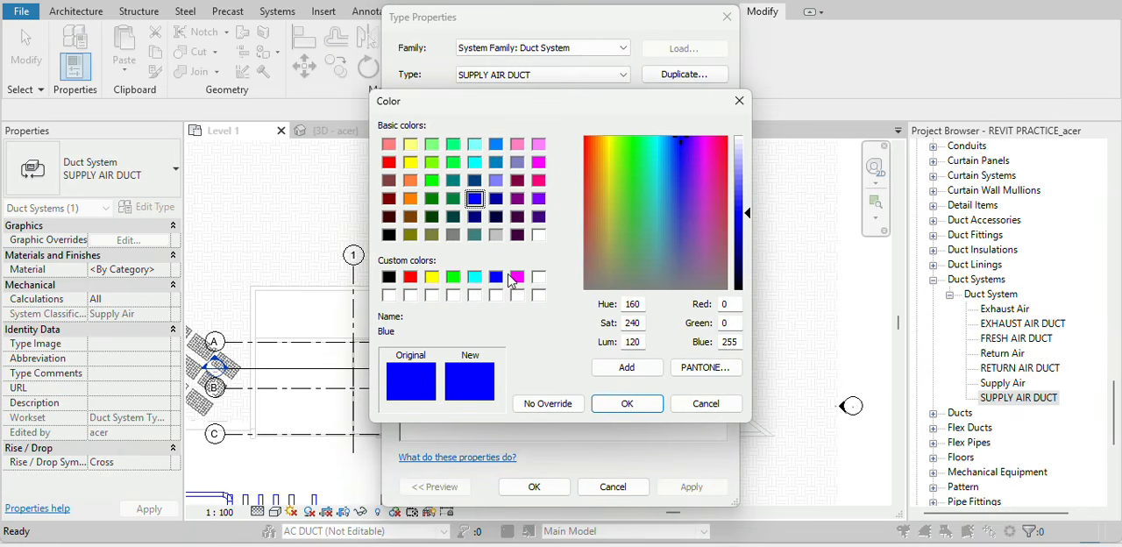
click(474, 277)
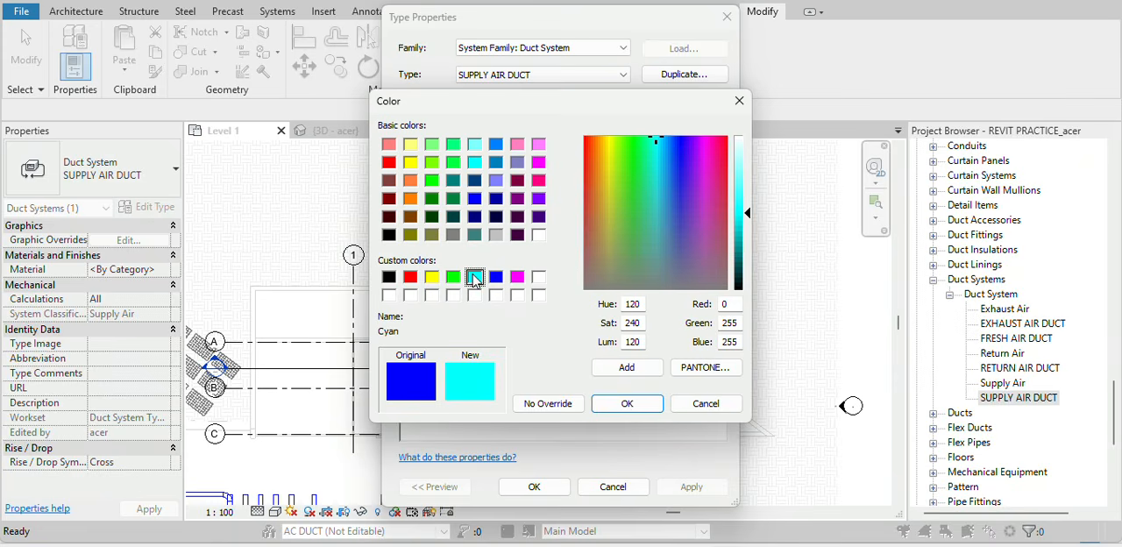
click(495, 278)
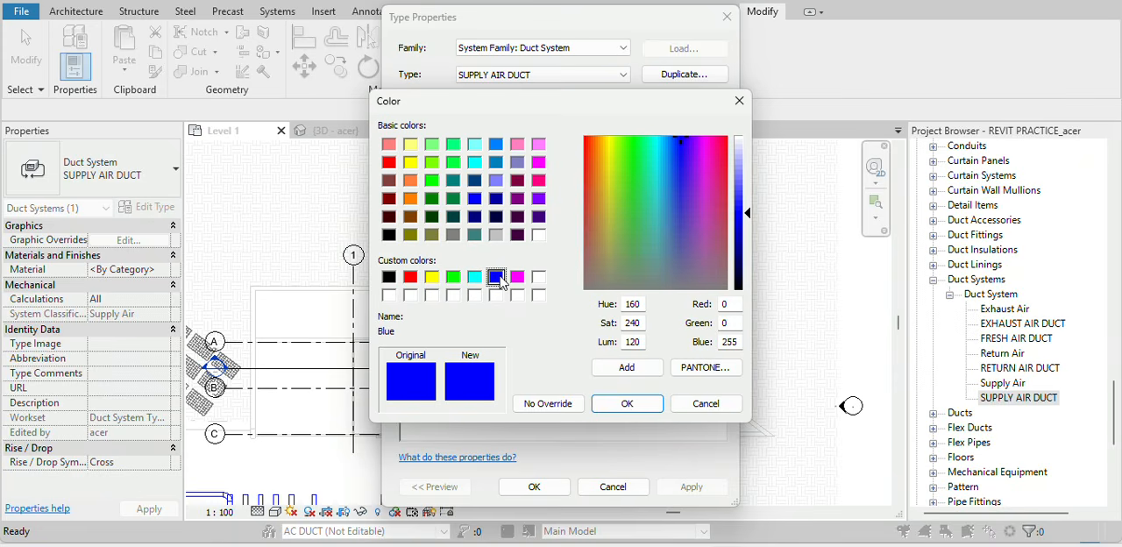
click(646, 409)
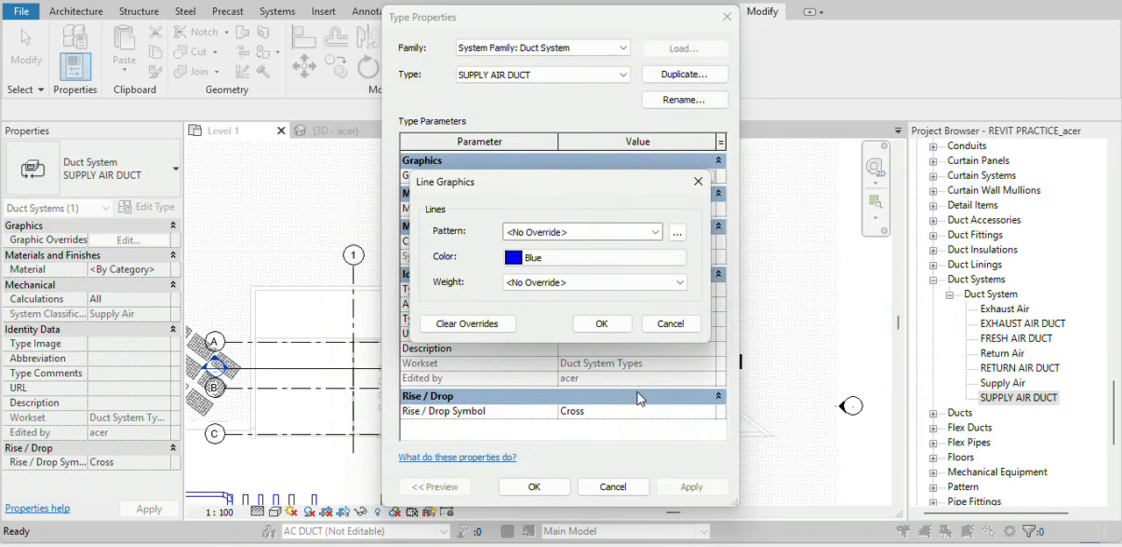
click(601, 324)
click(545, 487)
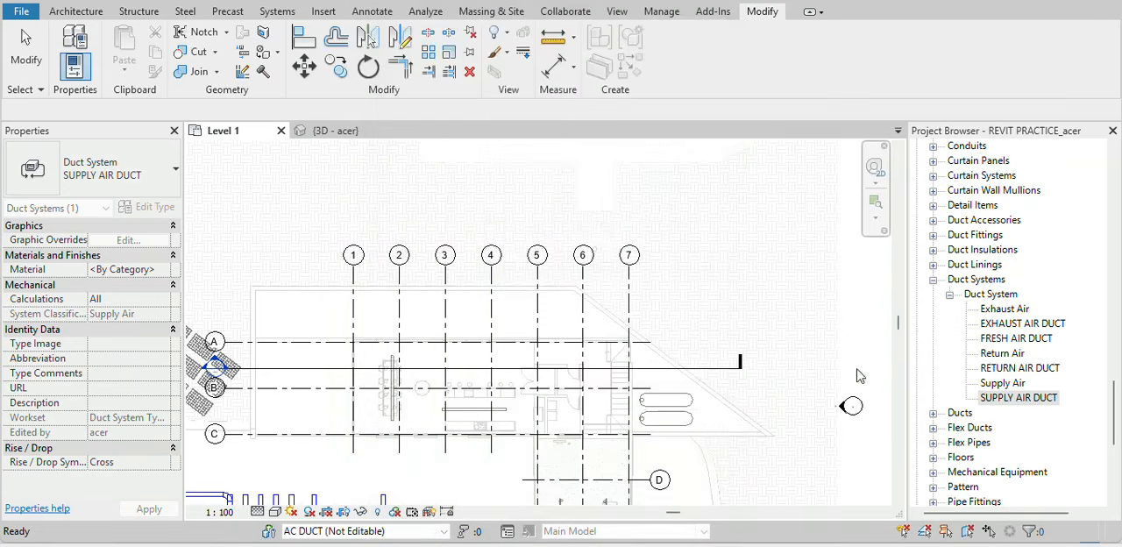
Set the RETURN AIR DUCT type's graphic override line colour to Magenta.
double_click(1043, 368)
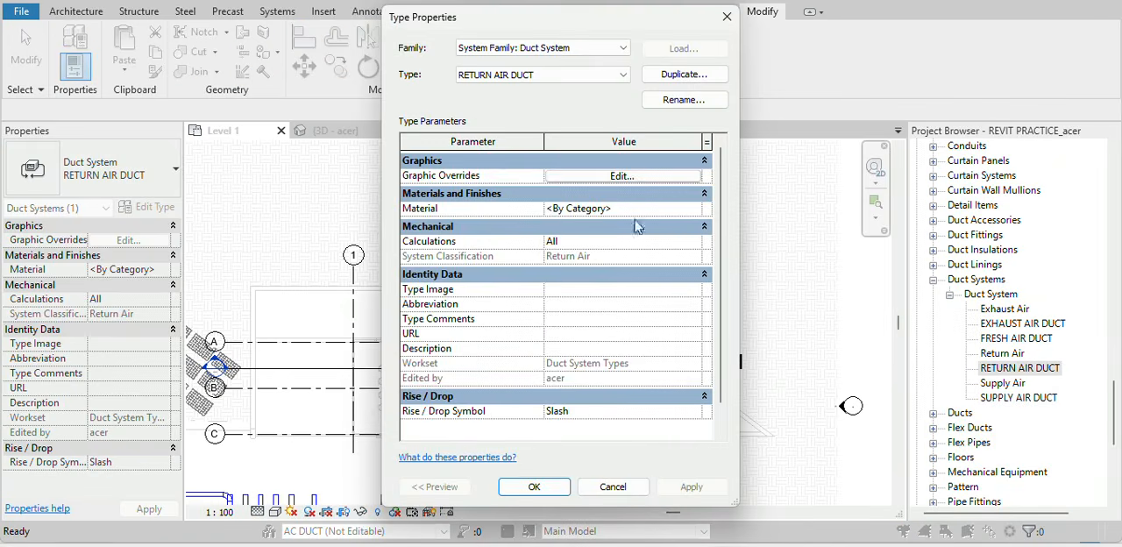
click(621, 177)
click(583, 258)
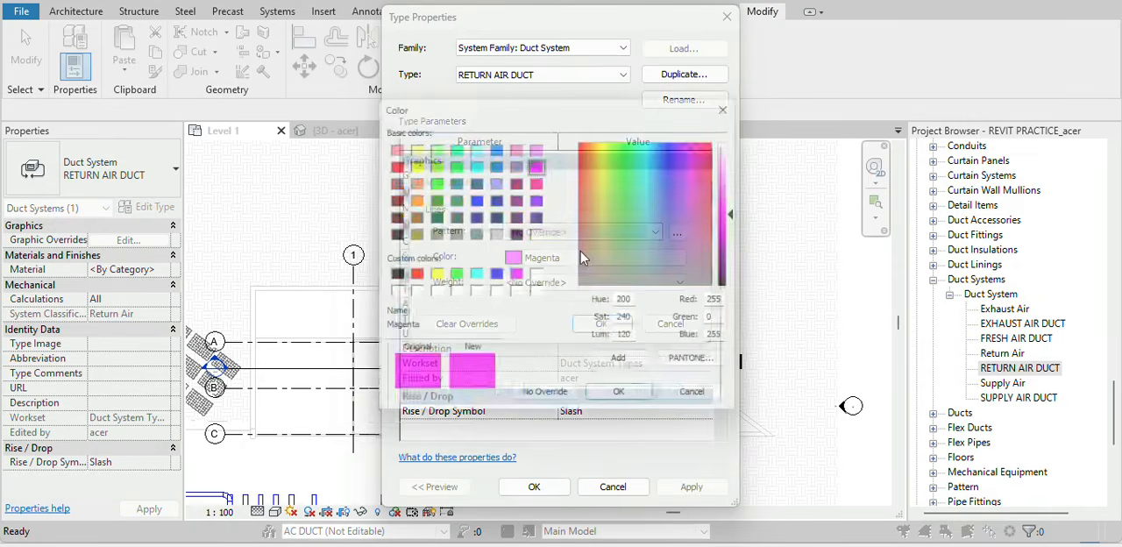
click(517, 277)
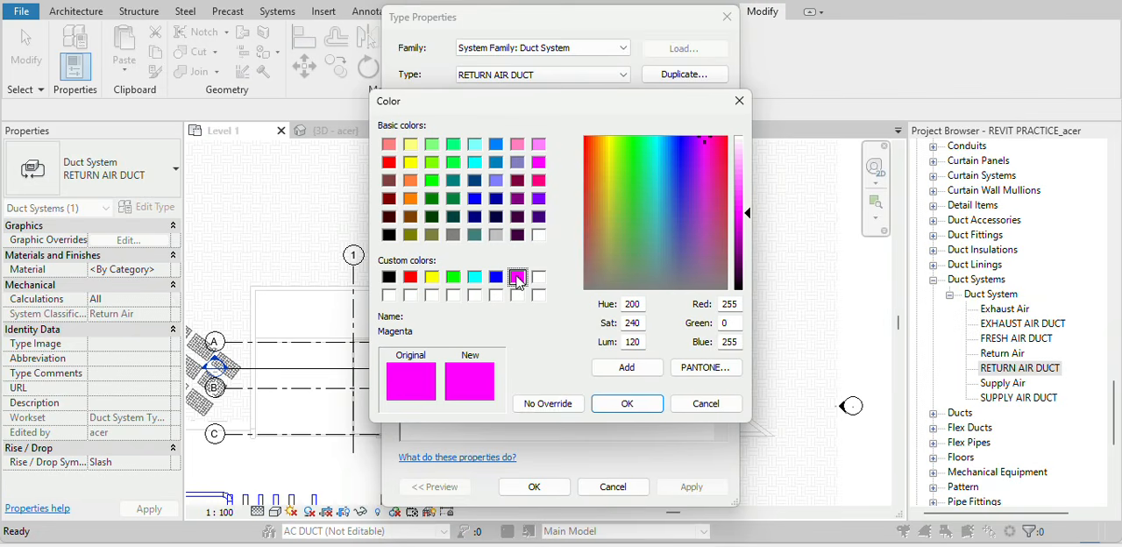
click(624, 403)
click(601, 323)
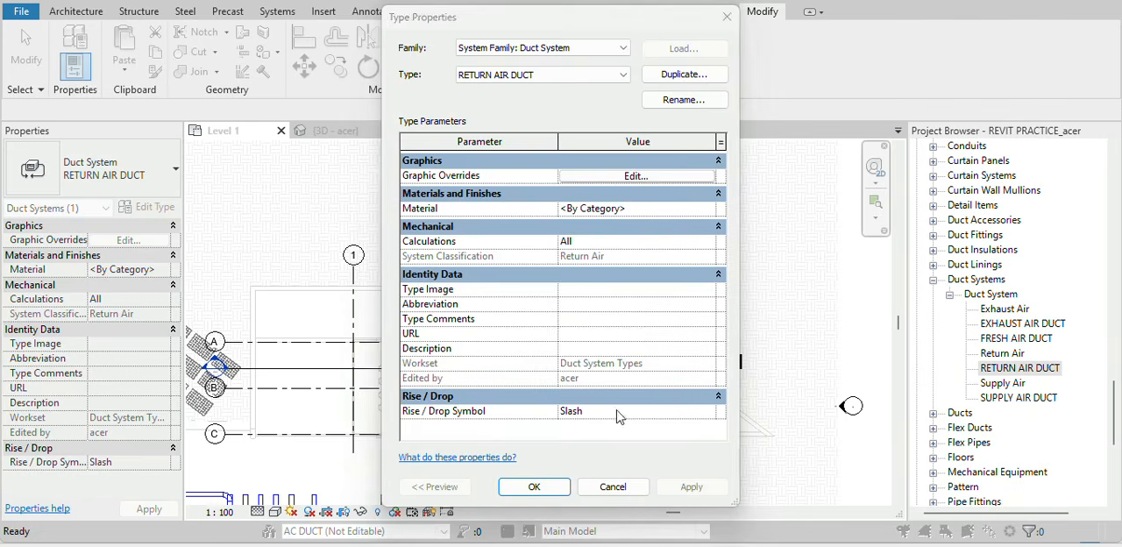
click(529, 487)
Set the FRESH AIR DUCT type's graphic override line colour to Green.
double_click(1034, 339)
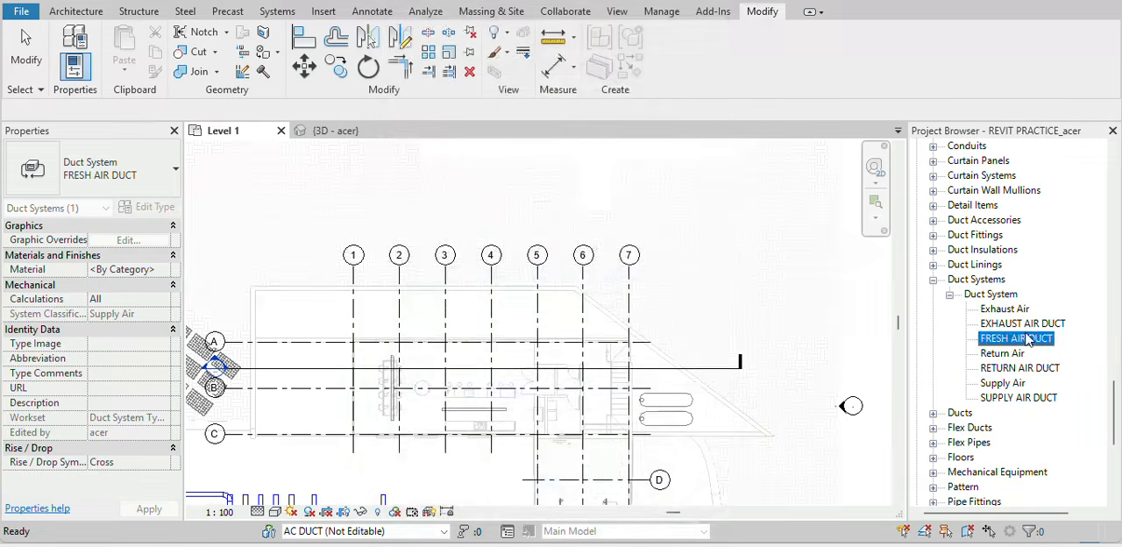
click(676, 177)
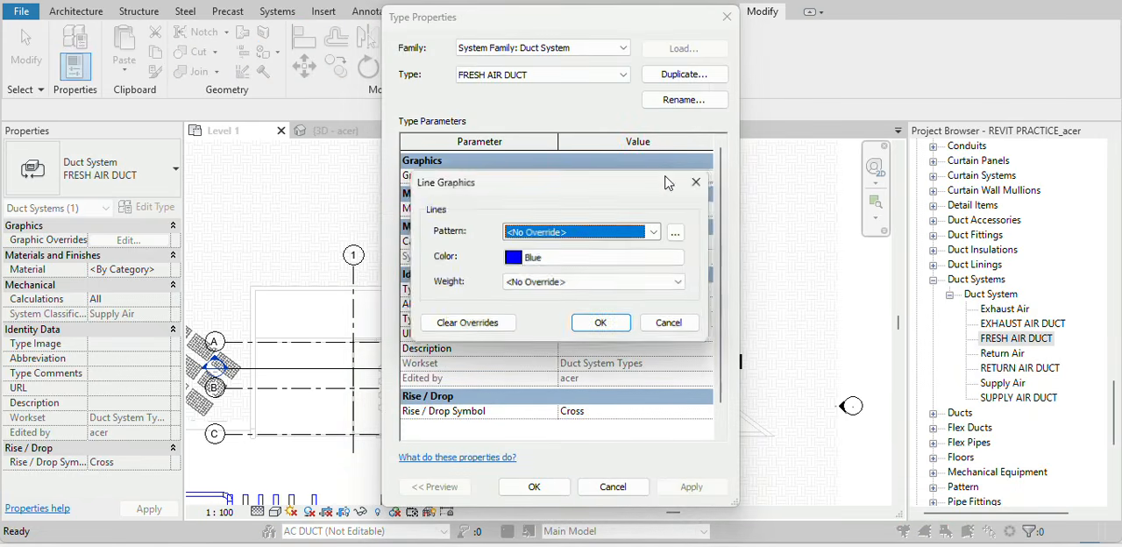
click(601, 258)
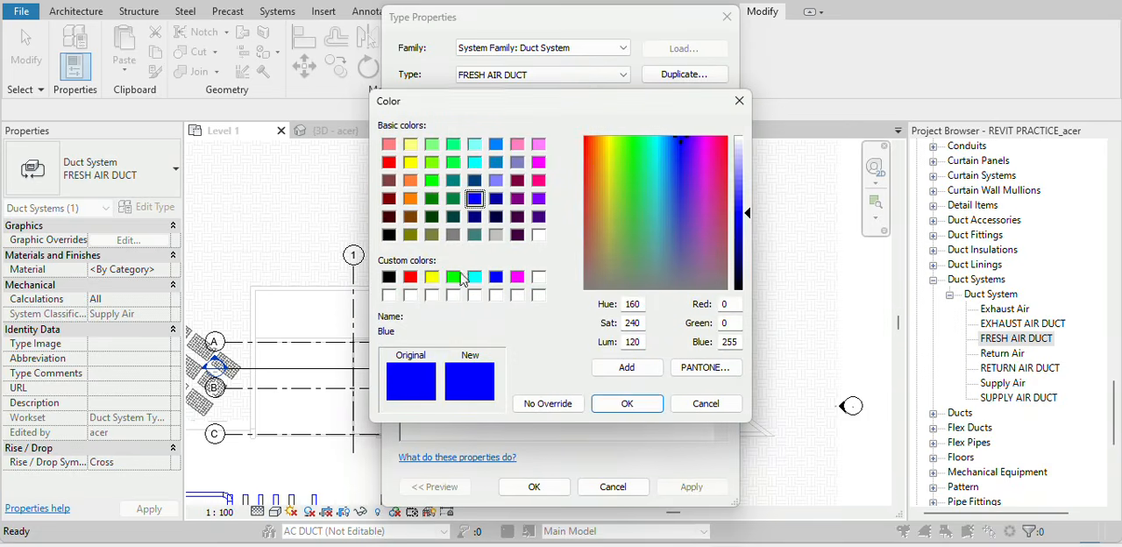
click(431, 277)
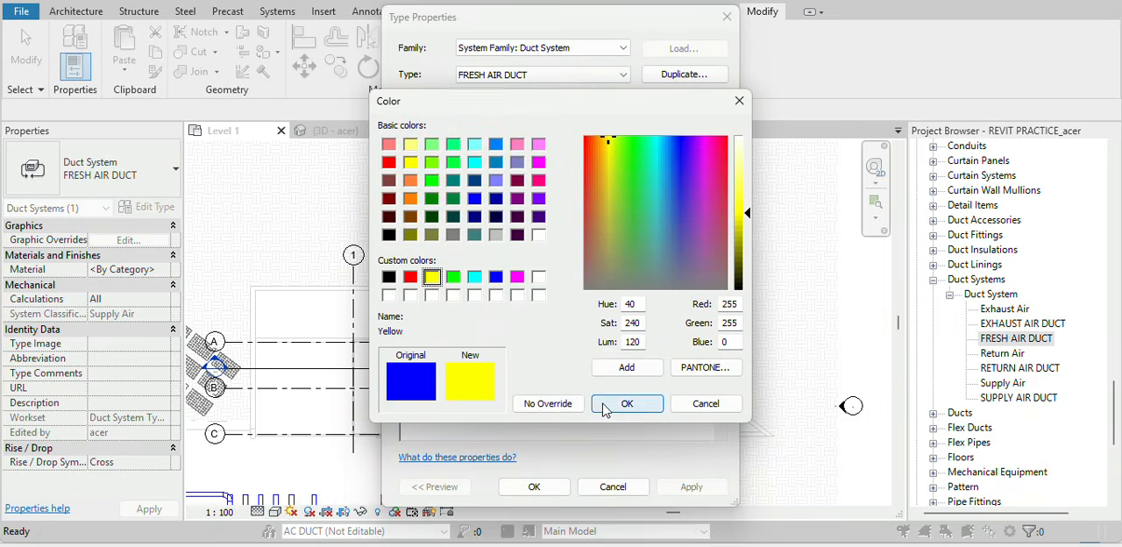
click(452, 277)
click(629, 407)
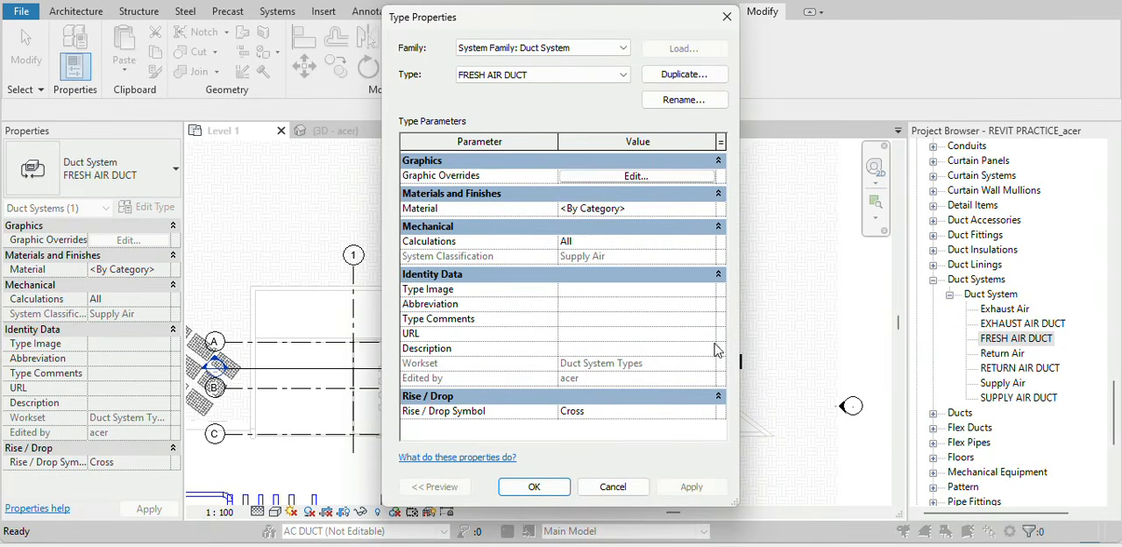
click(525, 488)
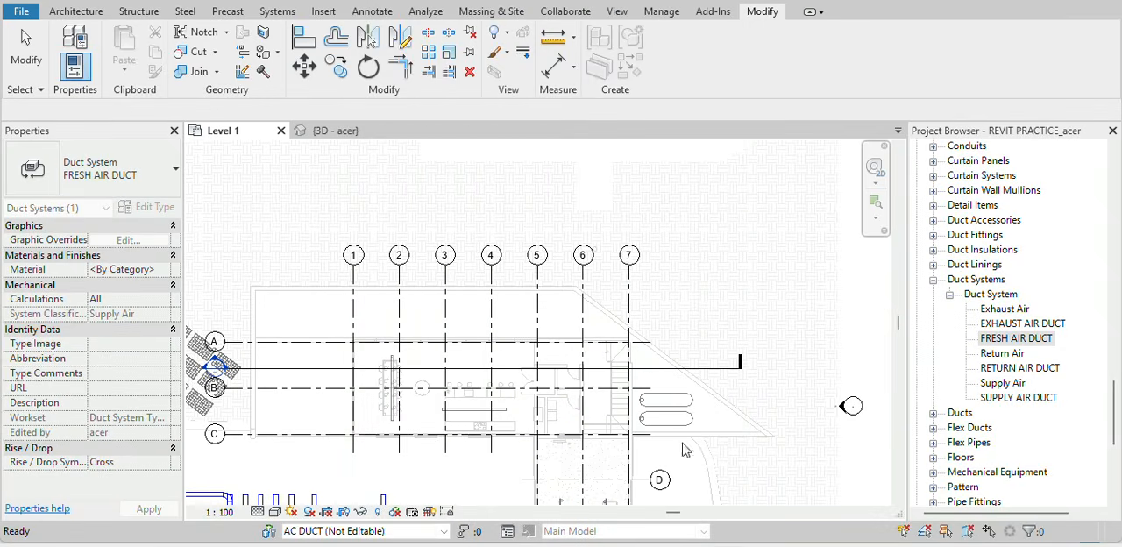
Set the EXHAUST AIR DUCT type's graphic override line colour to Red in its type properties.
double_click(1056, 324)
click(674, 178)
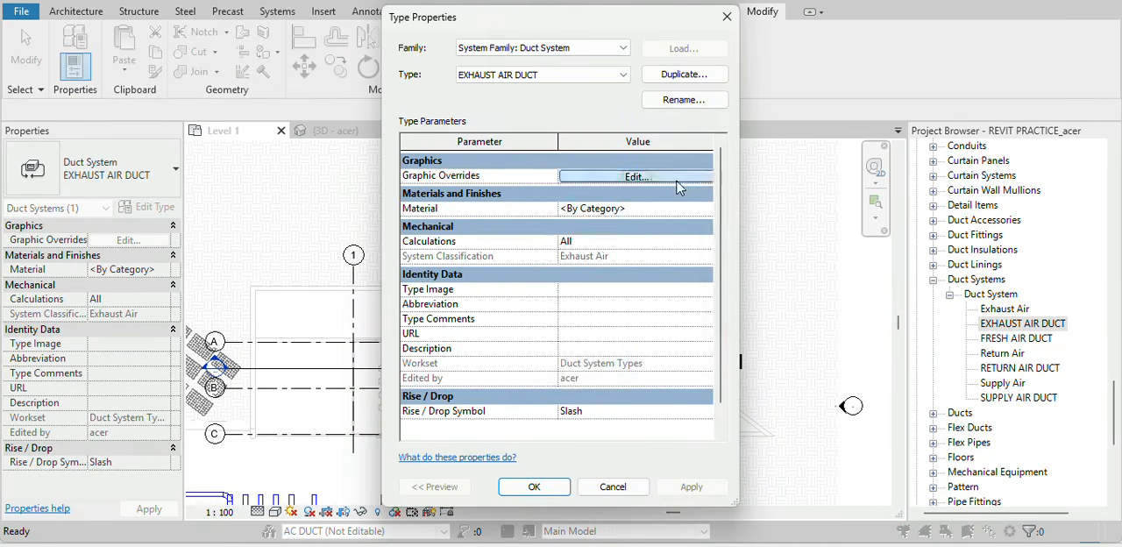
click(583, 263)
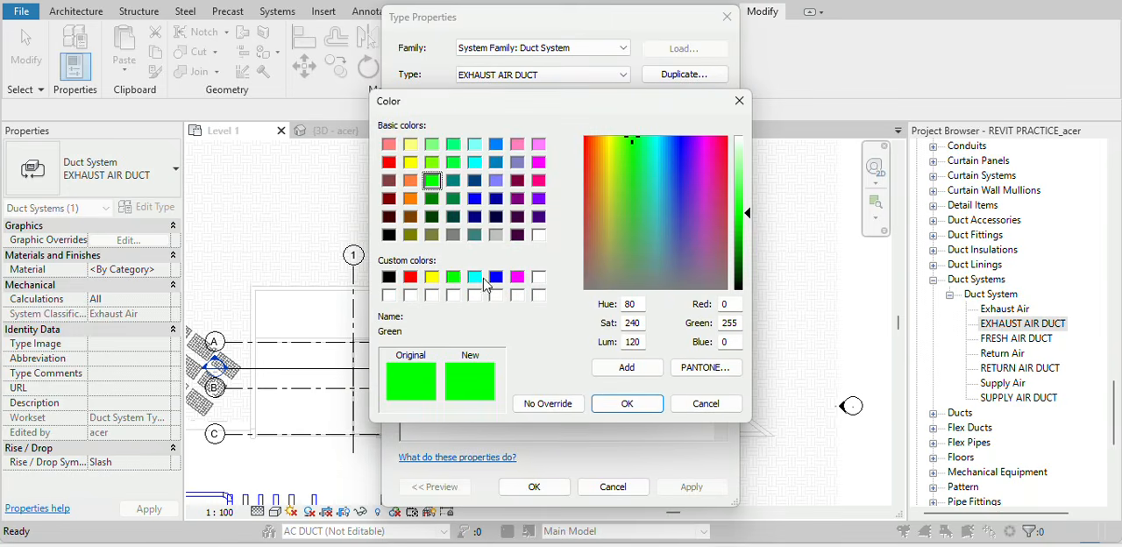
click(410, 277)
click(638, 405)
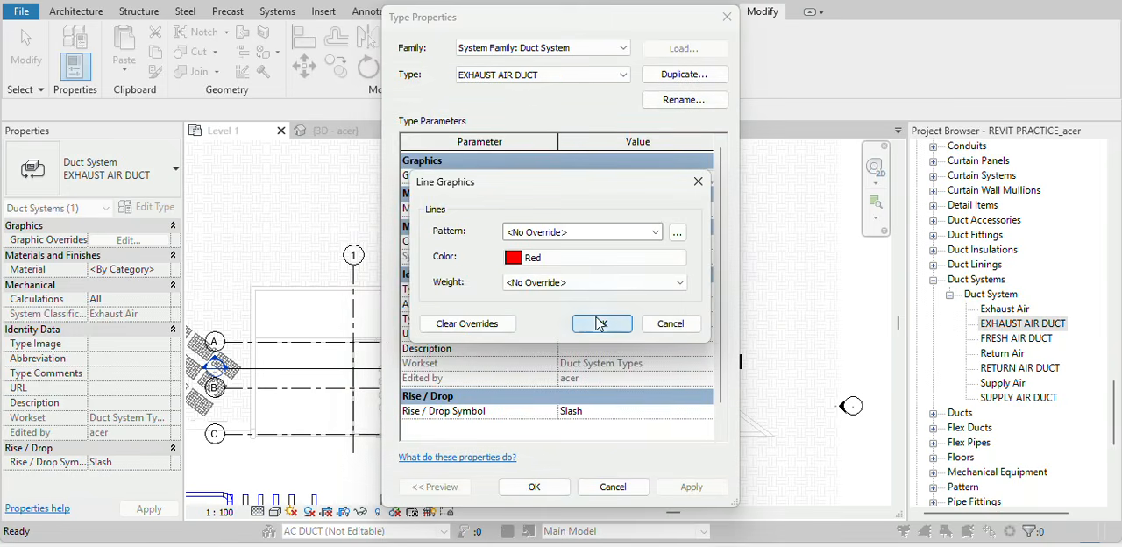
click(600, 324)
click(558, 487)
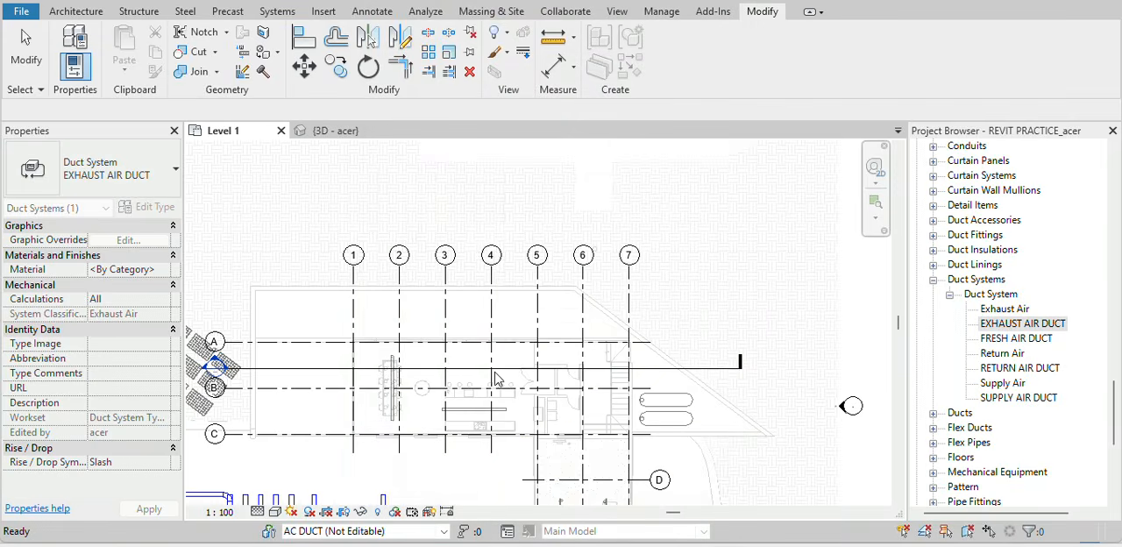
Draw a 300 x 300 rectangular duct about 4600 mm long between grids E and F.
scroll(495, 373, down, 5)
scroll(508, 481, up, 6)
click(465, 374)
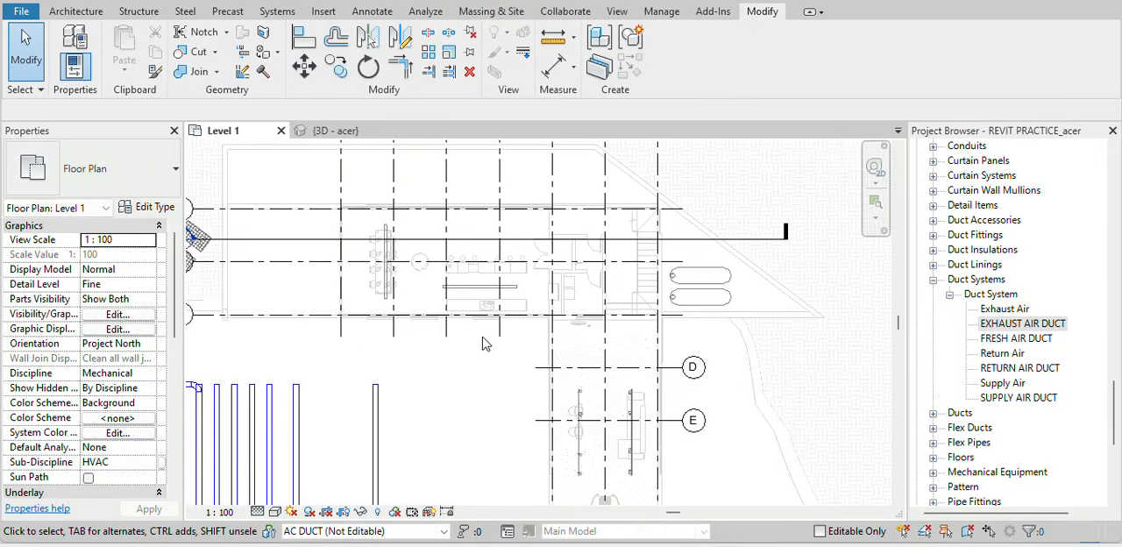
scroll(484, 343, down, 4)
middle_drag(465, 416, 467, 323)
scroll(447, 332, up, 3)
scroll(446, 333, up, 1)
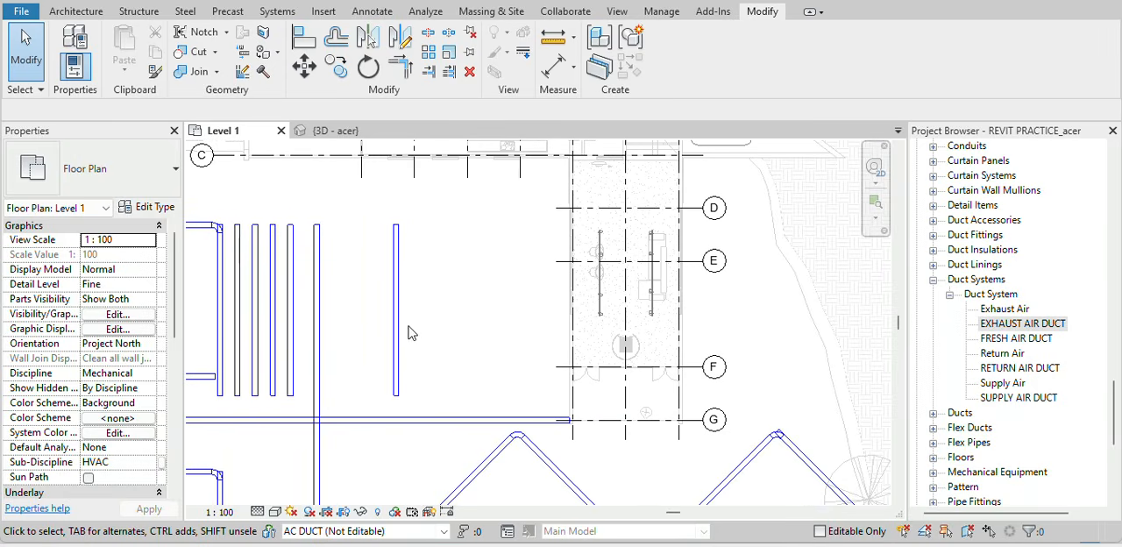
key(d)
key(t)
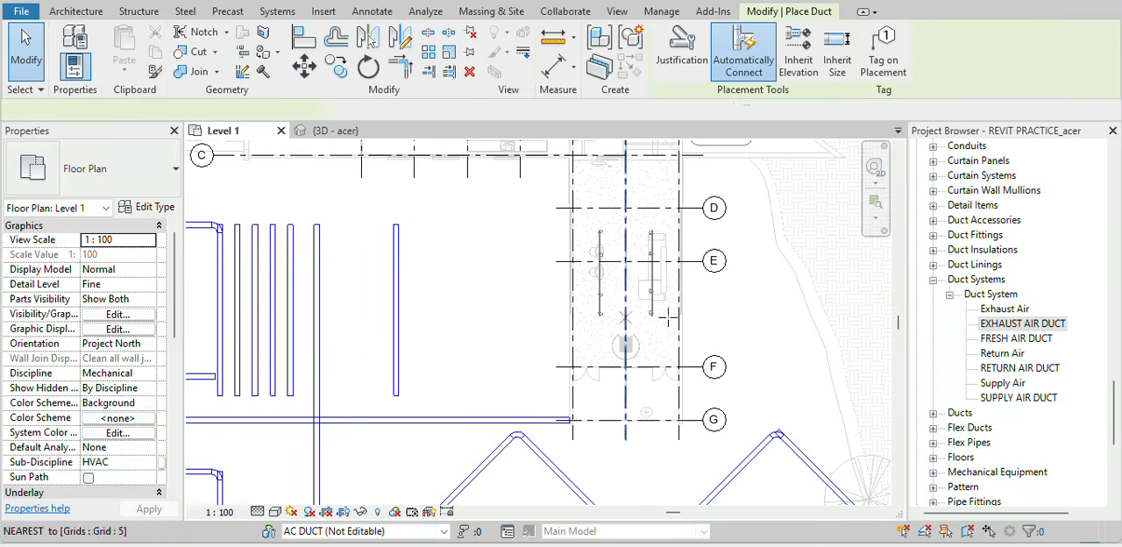
click(811, 327)
click(735, 326)
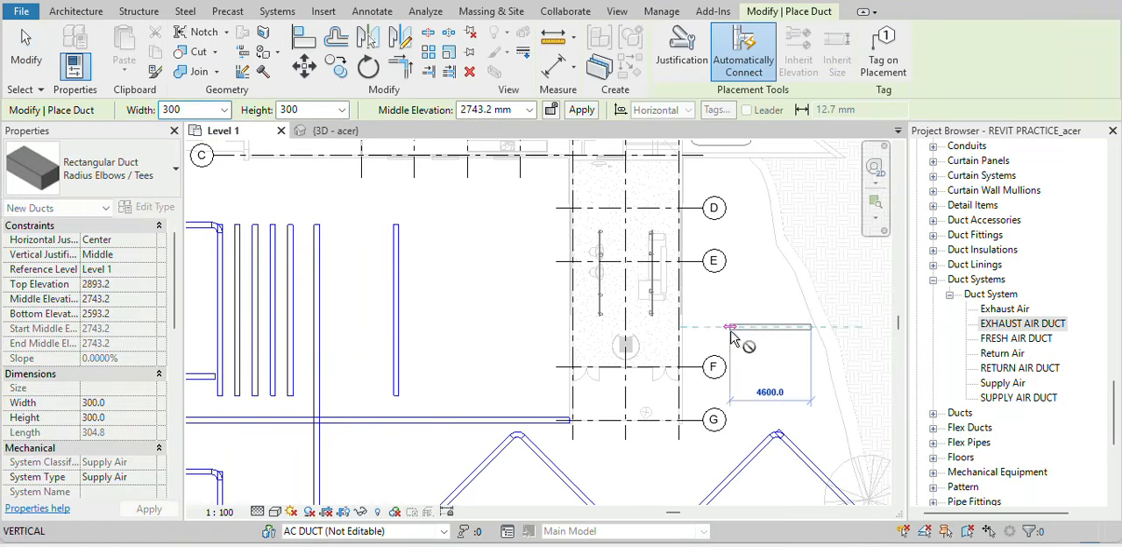
key(Escape)
key(Escape)
Change the new duct's system type to FRESH AIR DUCT.
click(767, 326)
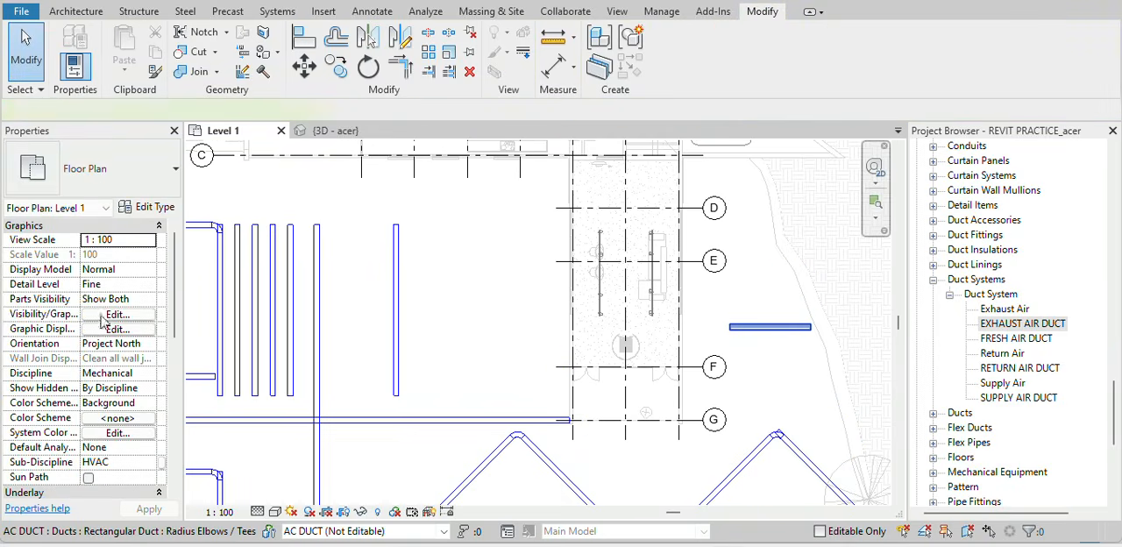
scroll(121, 372, down, 5)
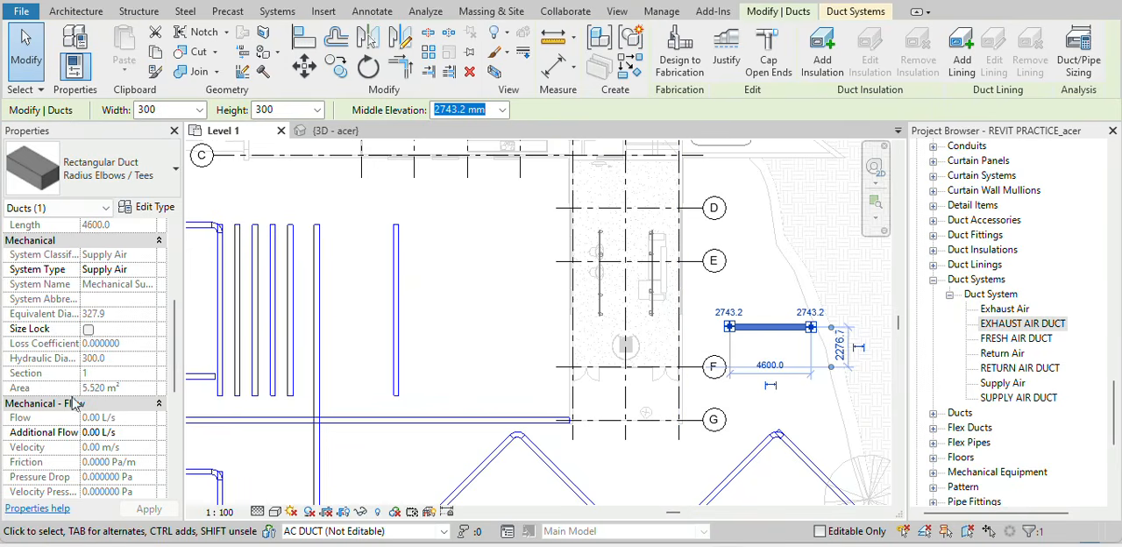
click(149, 269)
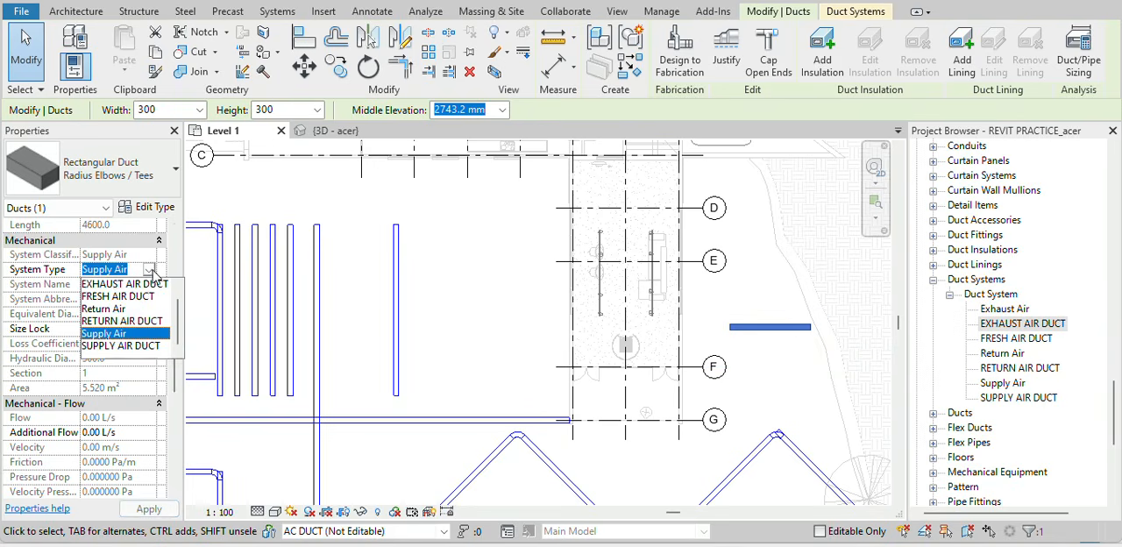
click(131, 300)
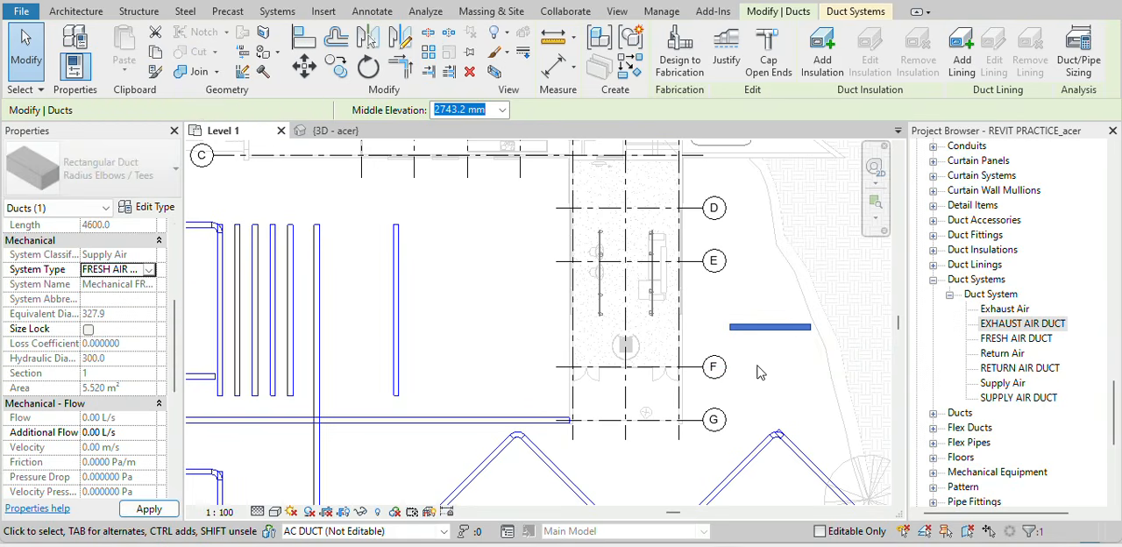
click(763, 389)
Change the new duct's system type to EXHAUST AIR DUCT.
scroll(758, 337, up, 4)
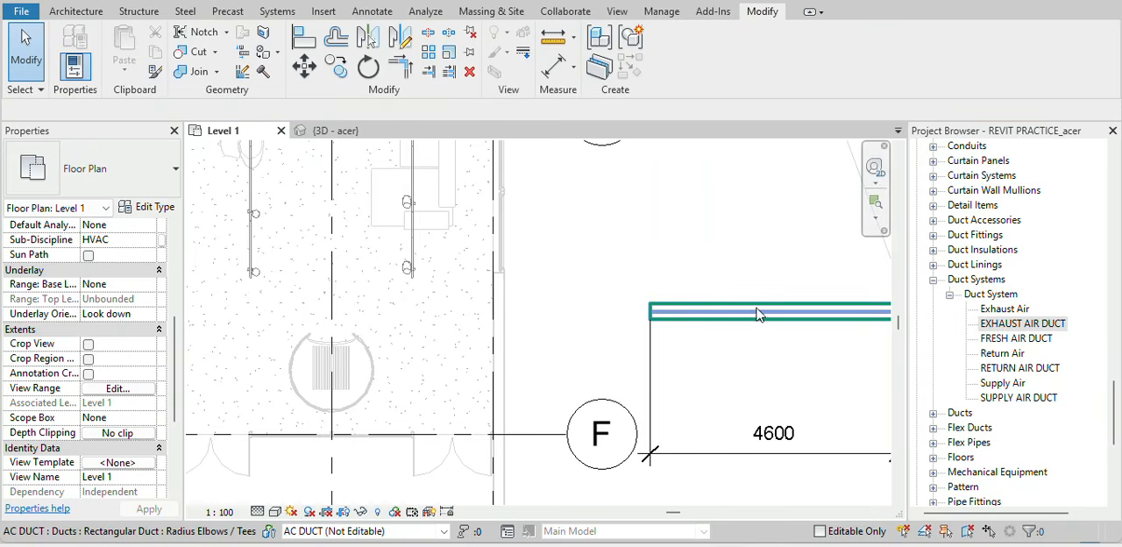
click(716, 312)
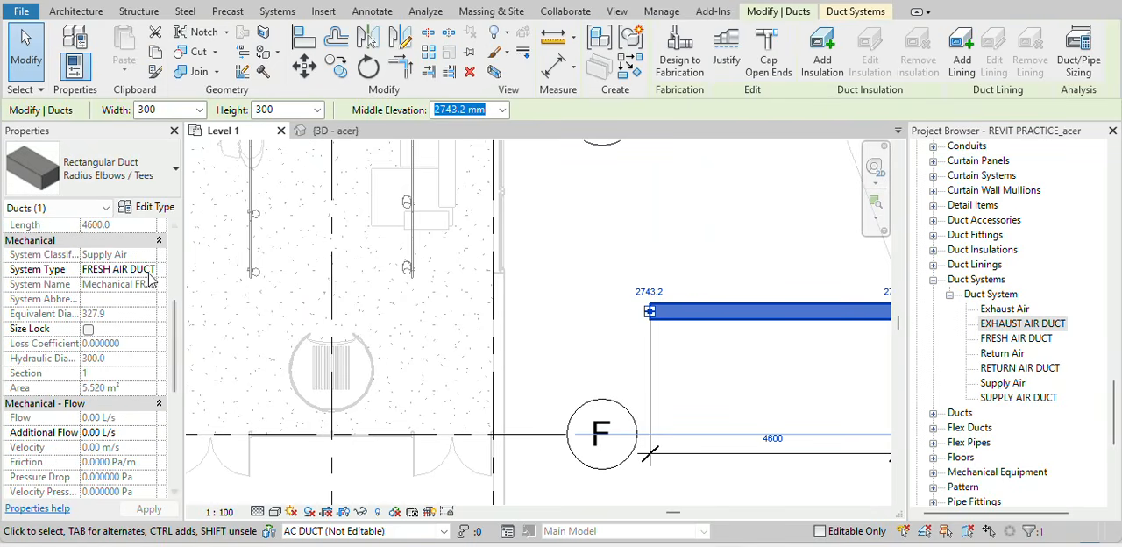
click(149, 270)
click(149, 269)
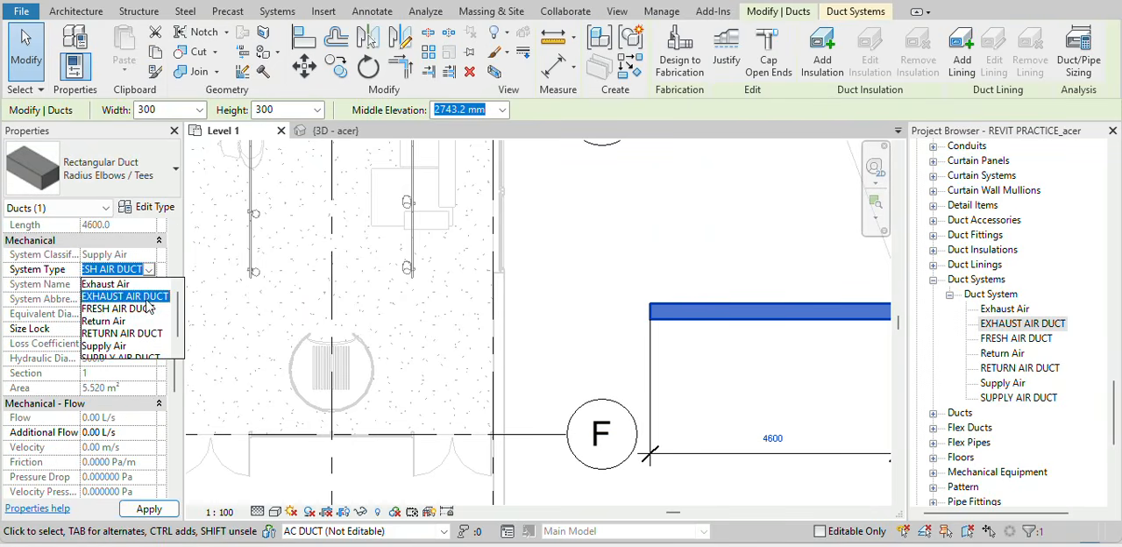
click(124, 296)
click(758, 362)
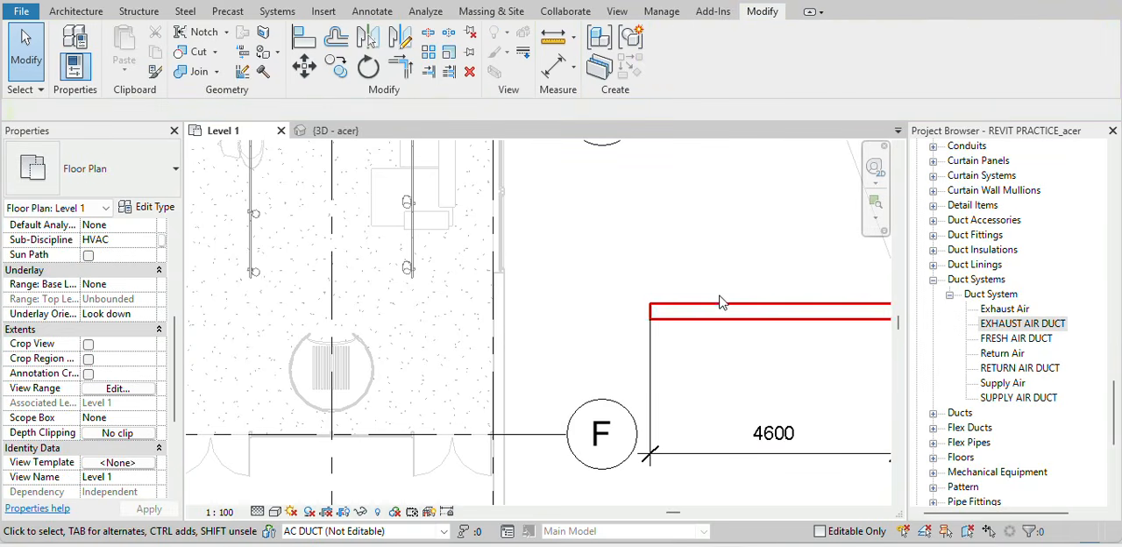
Synchronize the model with the central file.
scroll(724, 350, down, 2)
middle_drag(724, 355, 563, 362)
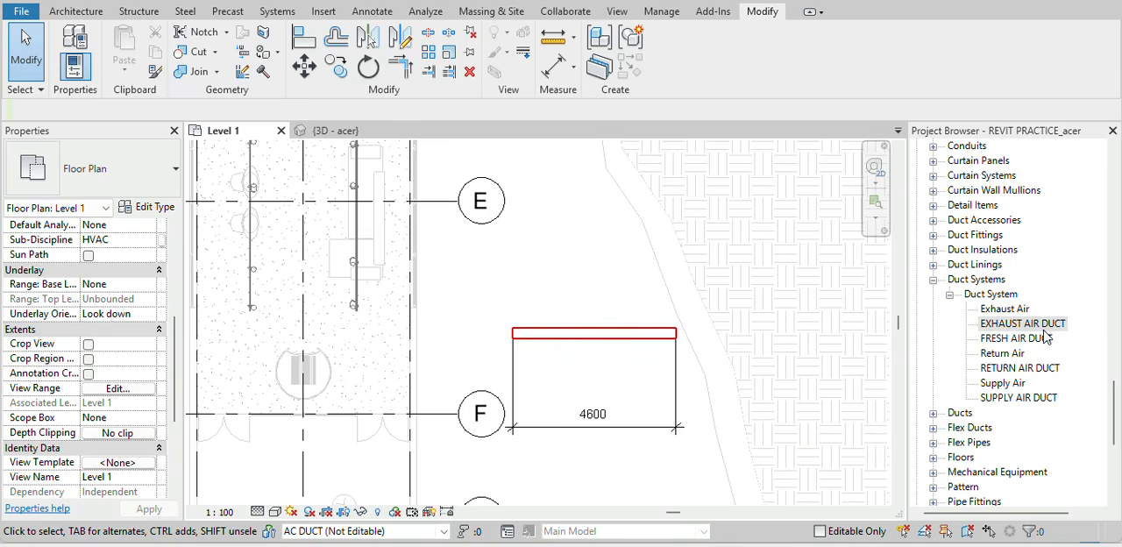
click(560, 11)
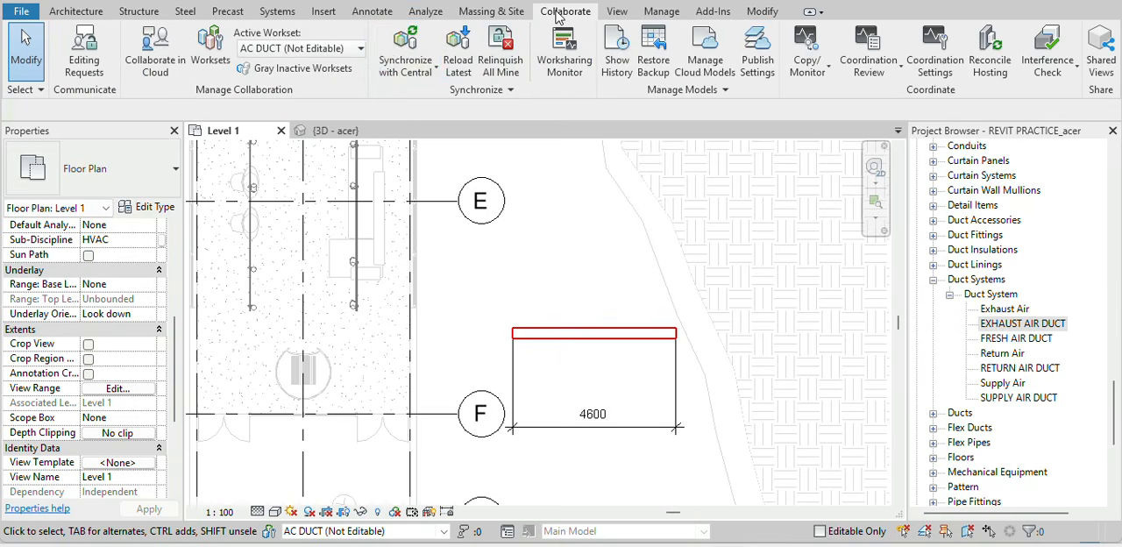
click(429, 68)
click(444, 98)
click(429, 190)
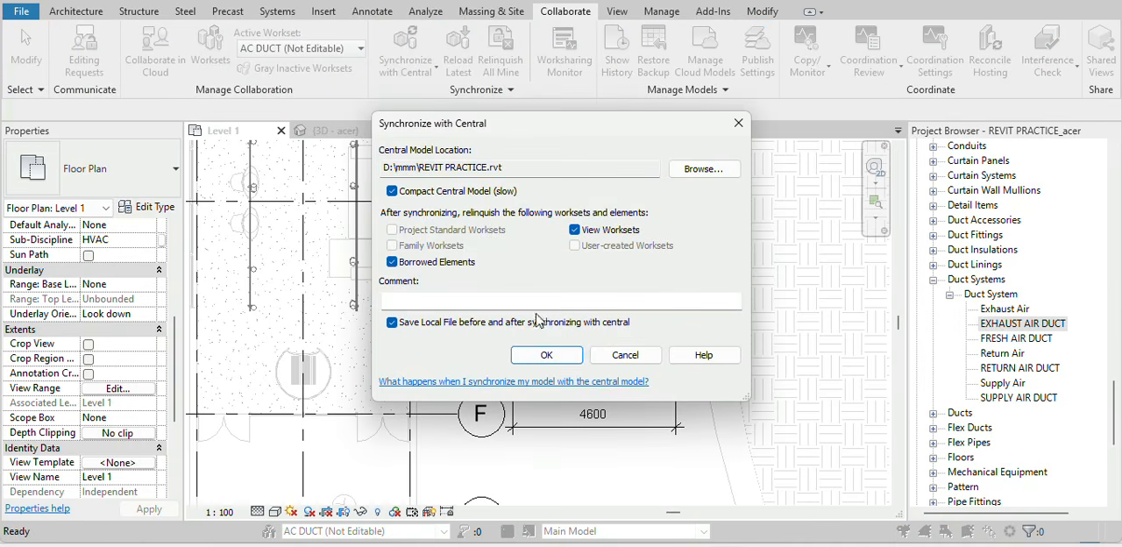
click(546, 355)
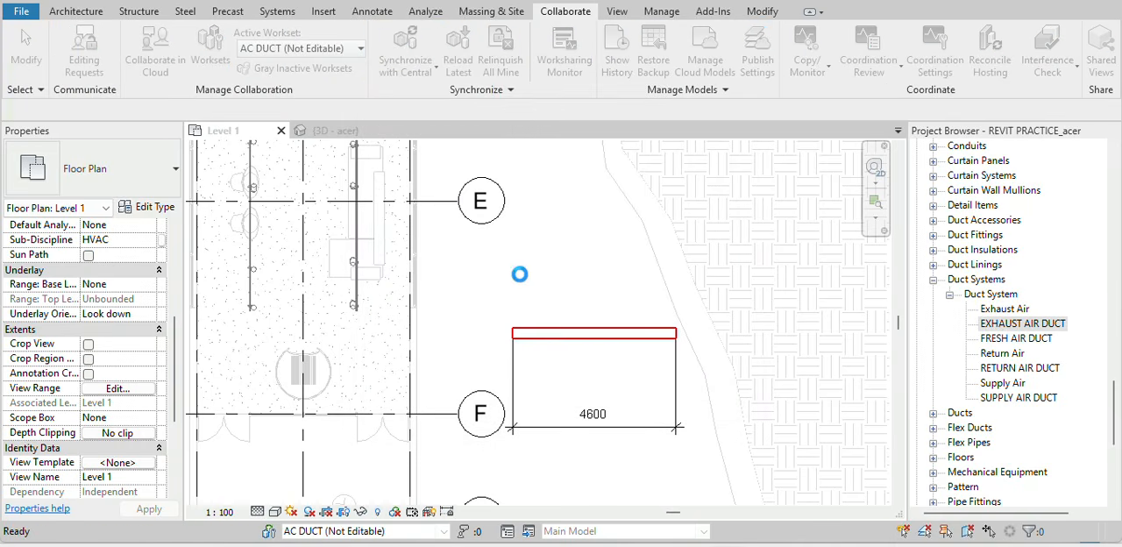